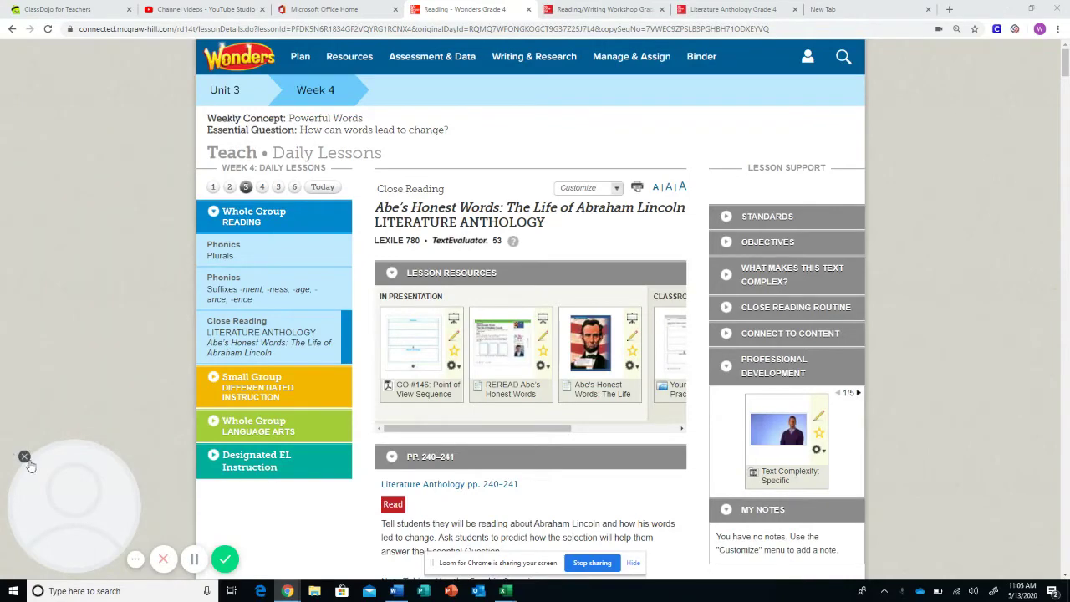
Dismiss the webcam bubble to reveal the Unit 3, Week 4 lesson for 'Abe's Honest Words'
{"action": "left_click", "coordinate": [24, 456]}
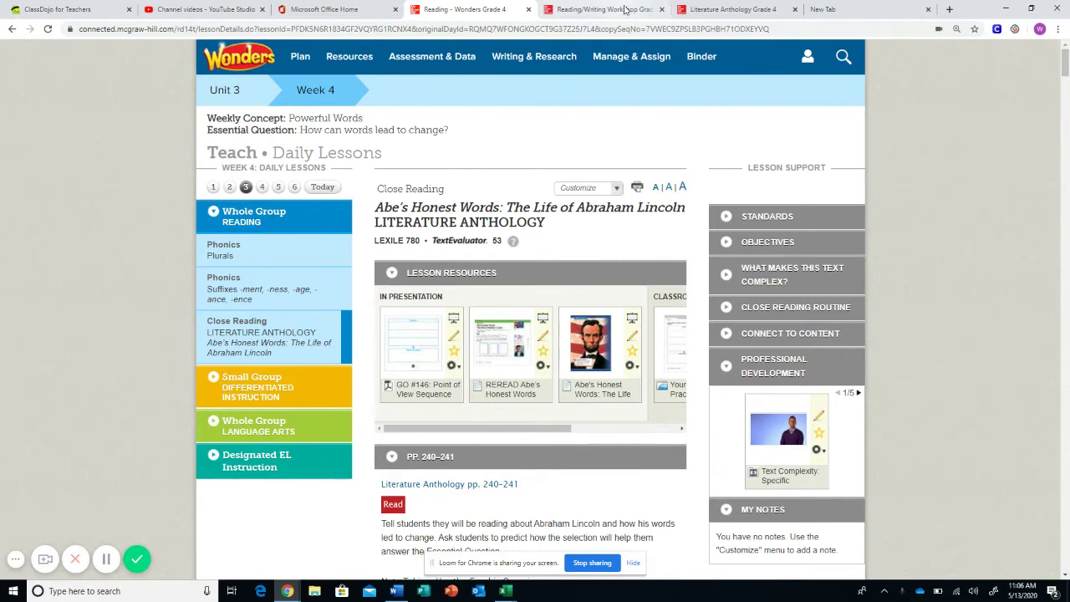
{"action": "left_click", "coordinate": [606, 9]}
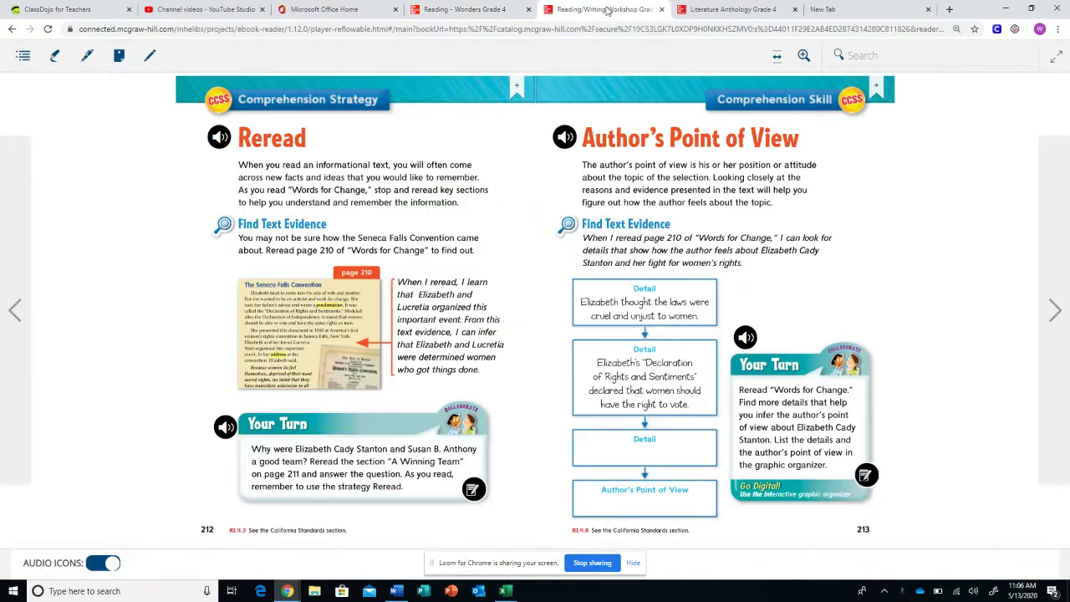
{"action": "left_click", "coordinate": [726, 11]}
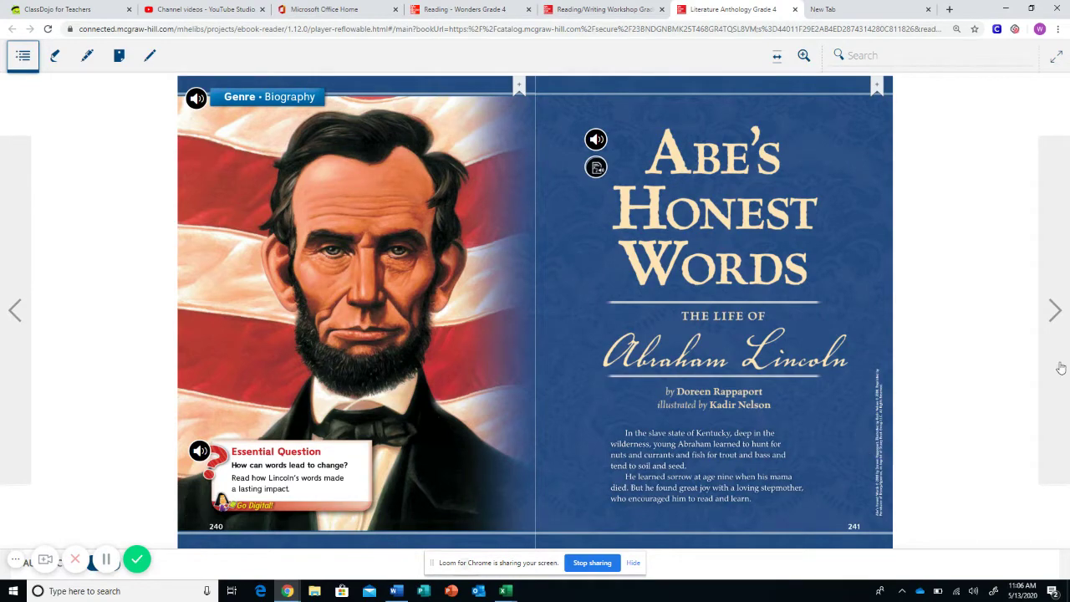
{"action": "left_click", "coordinate": [1051, 311]}
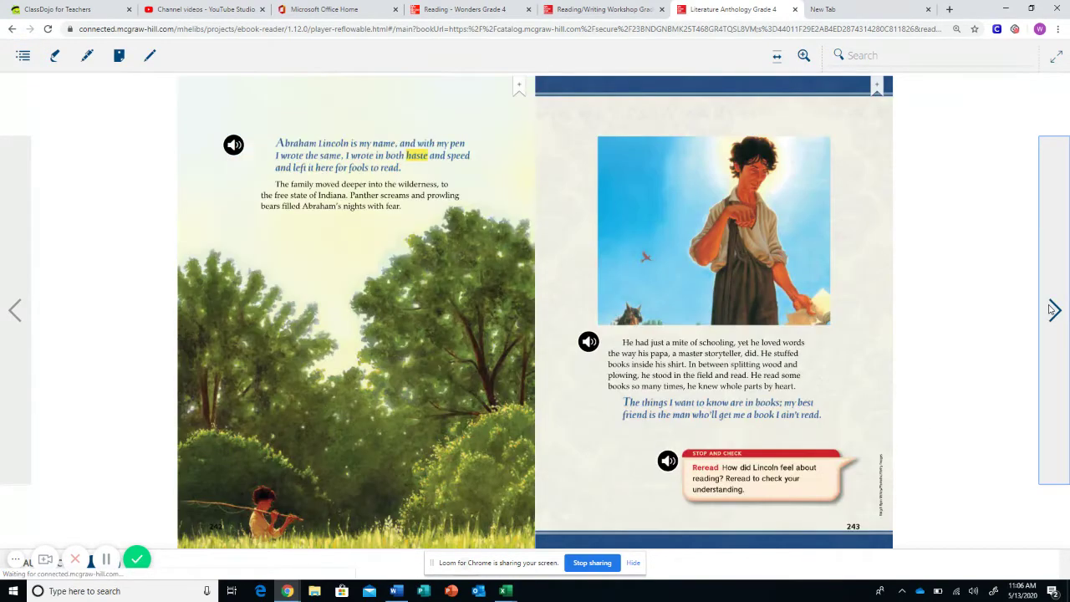
{"action": "left_click", "coordinate": [1052, 310]}
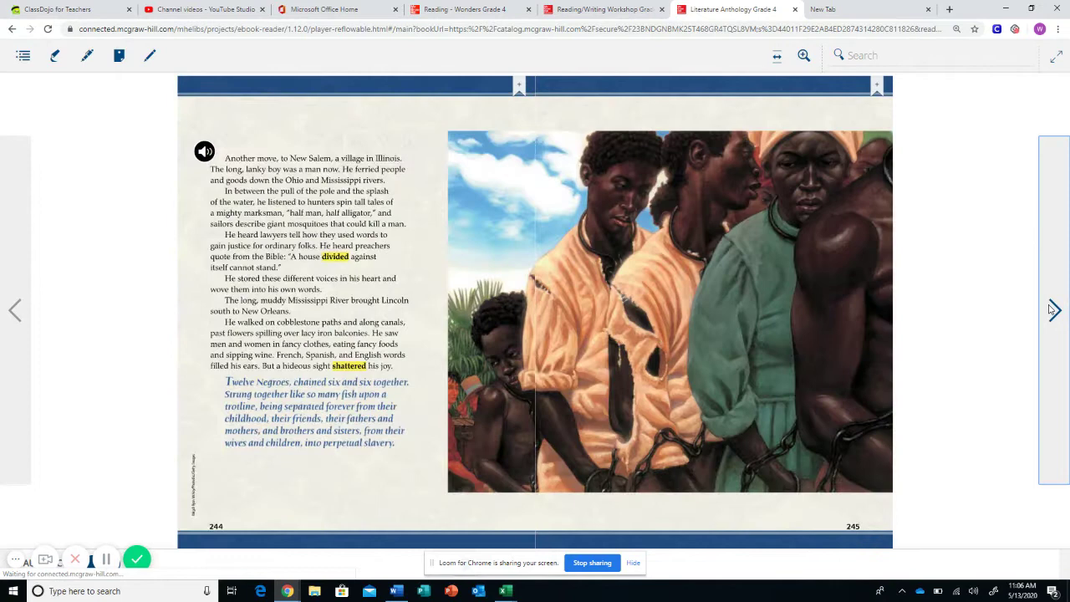
{"action": "left_click", "coordinate": [1052, 310]}
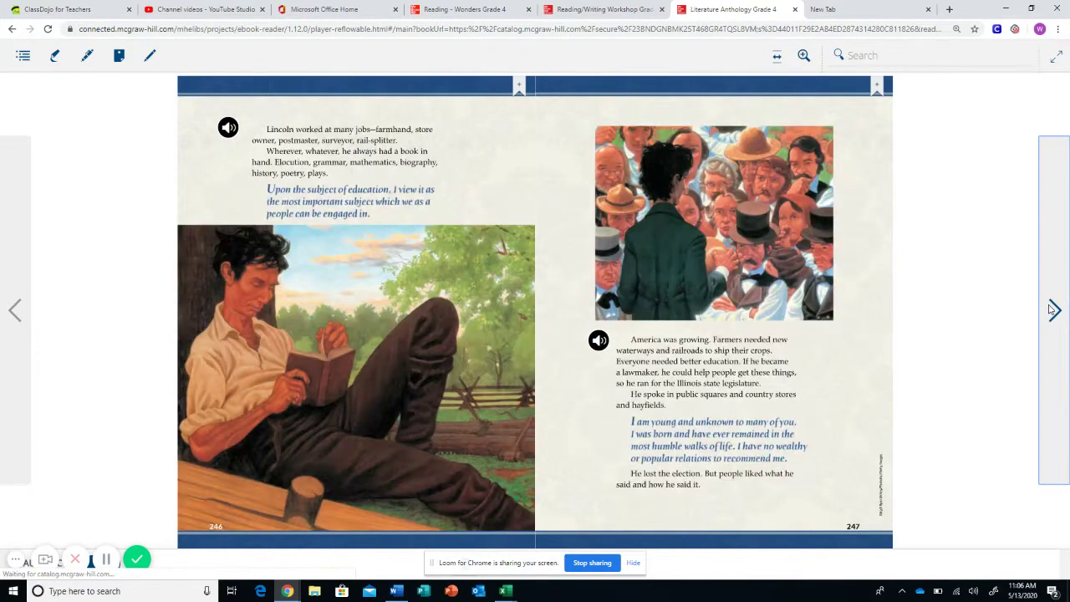
{"action": "left_click", "coordinate": [1052, 311]}
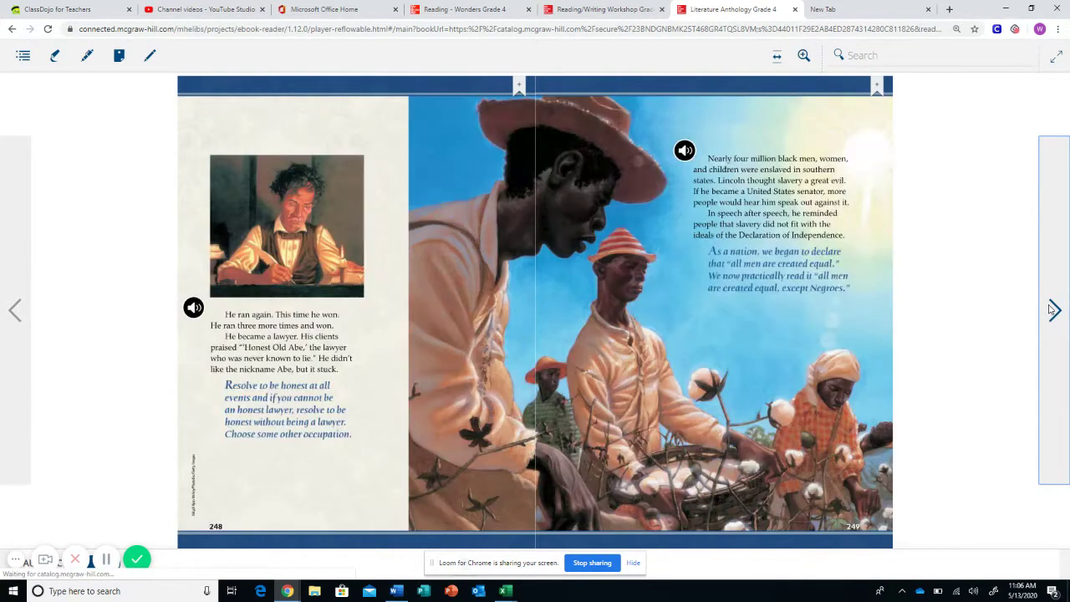
{"action": "left_click", "coordinate": [1052, 310]}
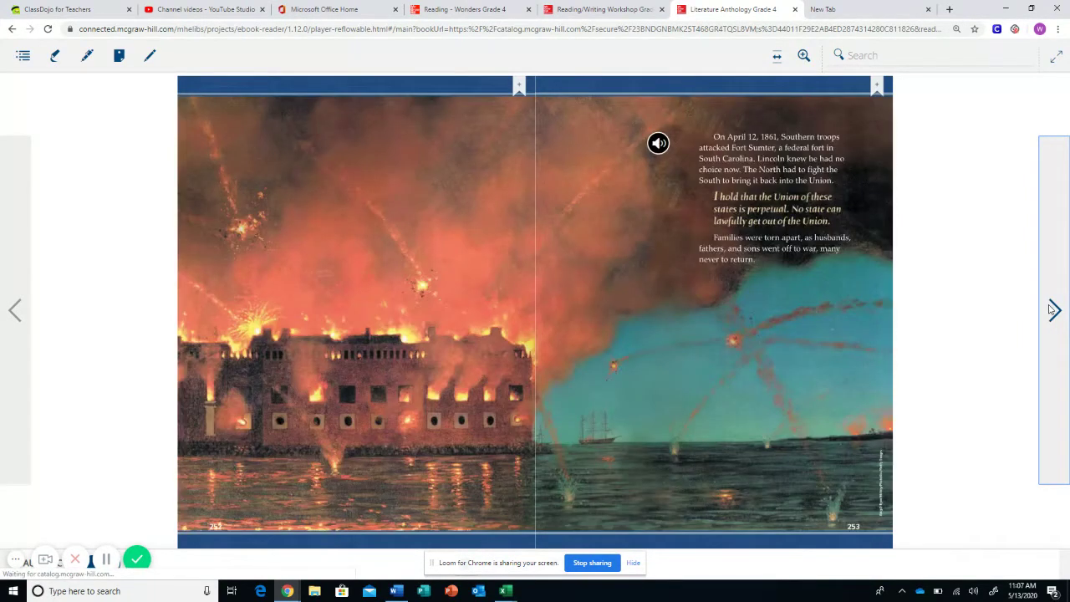
{"action": "left_click", "coordinate": [1052, 310]}
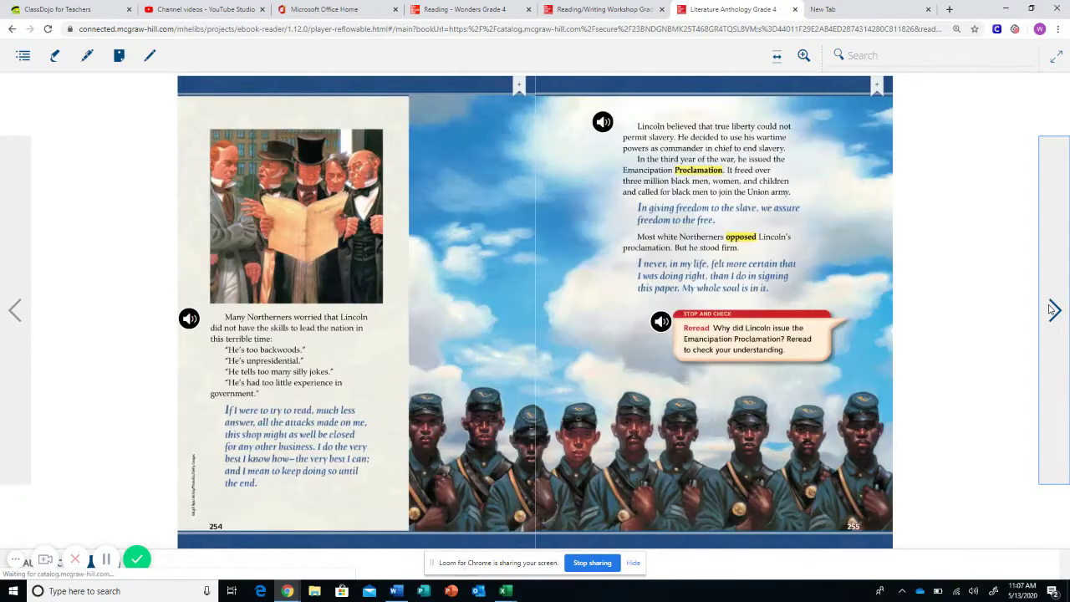
{"action": "left_click", "coordinate": [1051, 310]}
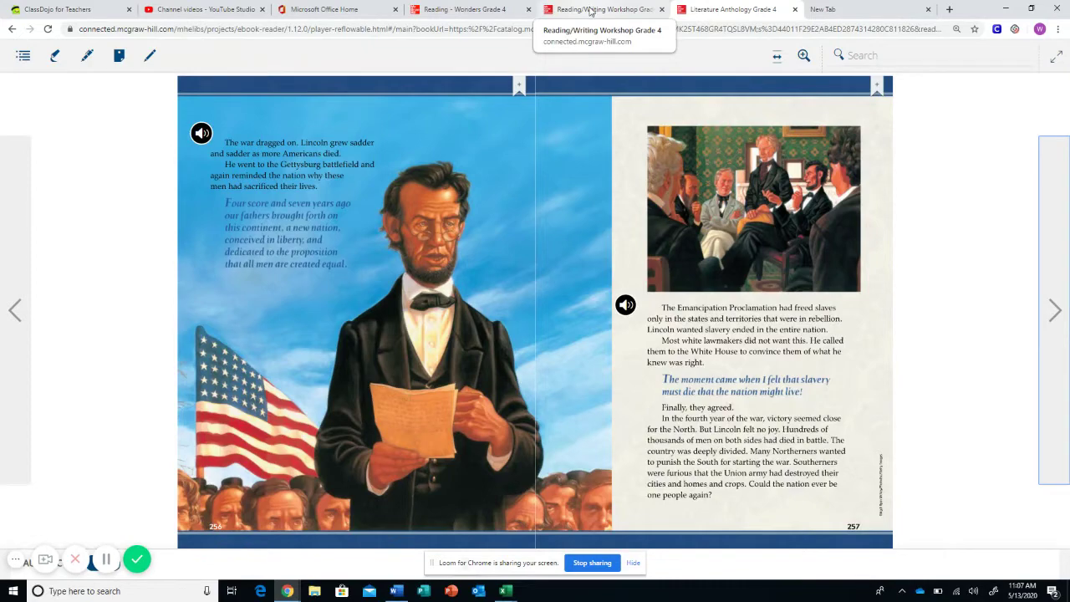
Turn the Reading/Writing Workshop to pages 212–213 and scroll down to the Author's Point of View organizer
{"action": "left_click", "coordinate": [591, 10]}
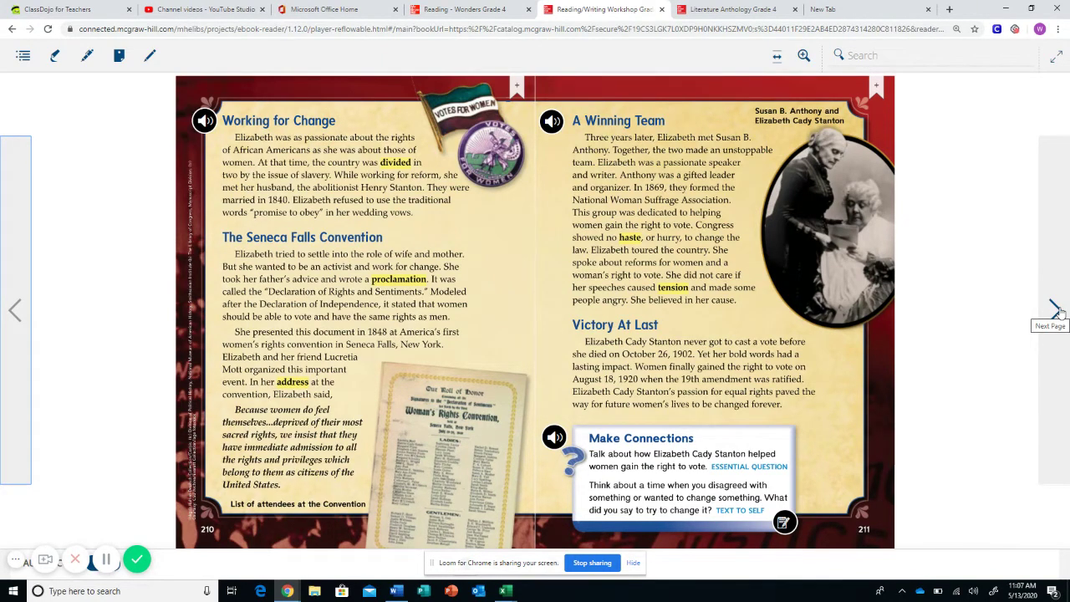
{"action": "left_click", "coordinate": [1057, 311]}
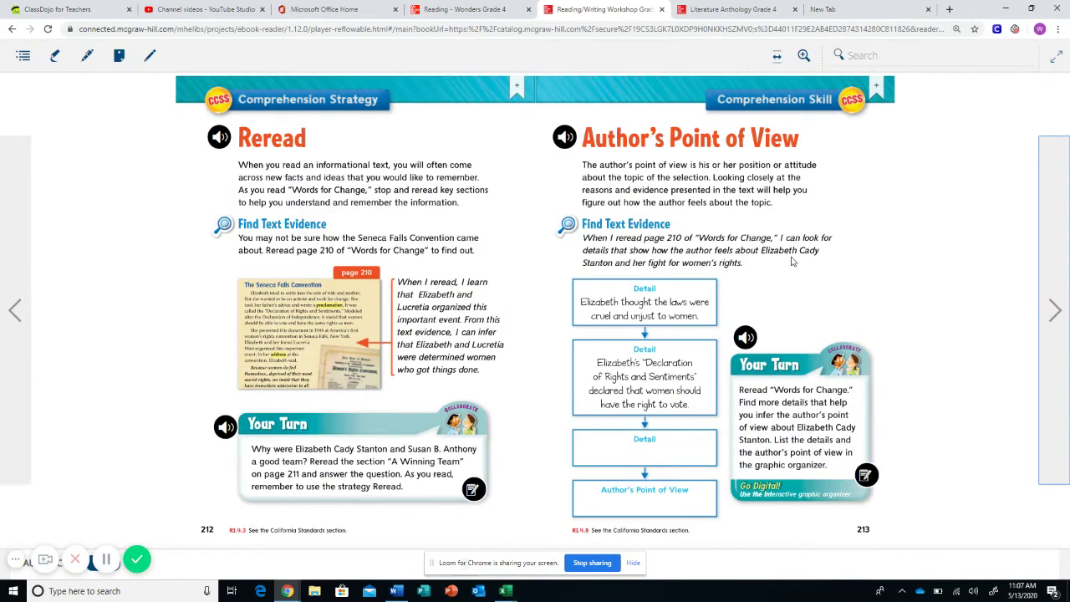
{"action": "scroll", "coordinate": [793, 260], "scroll_direction": "up", "scroll_amount": 5}
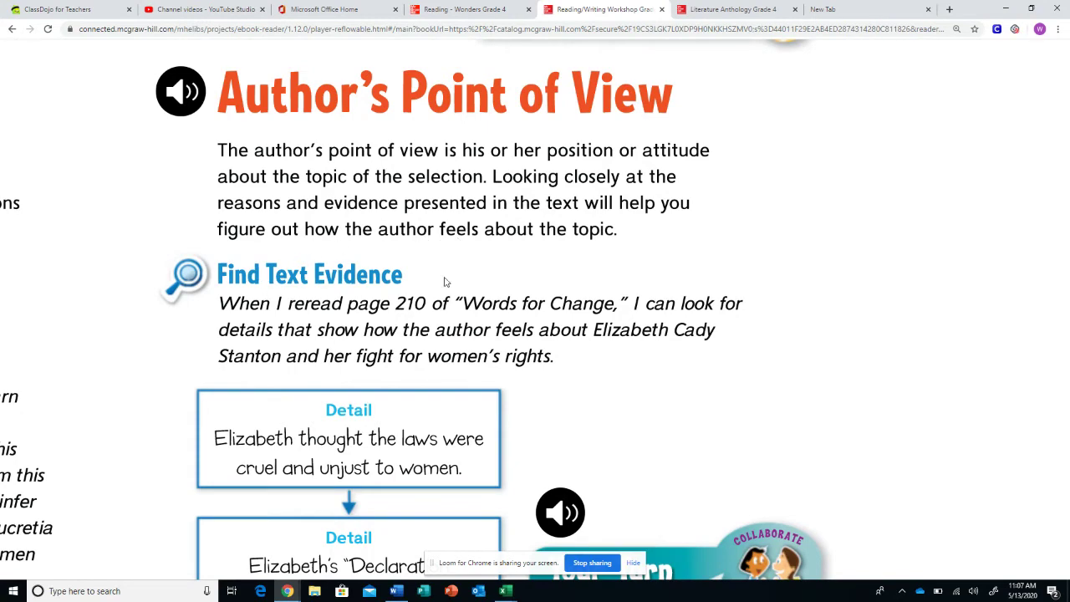
{"action": "scroll", "coordinate": [688, 400], "scroll_direction": "down", "scroll_amount": 2}
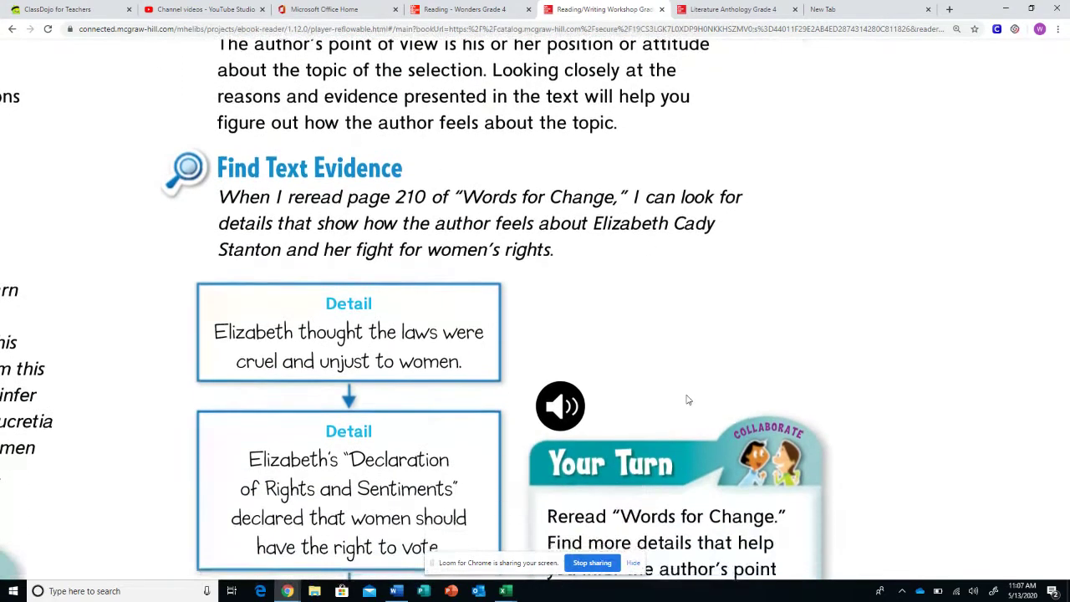
{"action": "scroll", "coordinate": [687, 399], "scroll_direction": "down", "scroll_amount": 4}
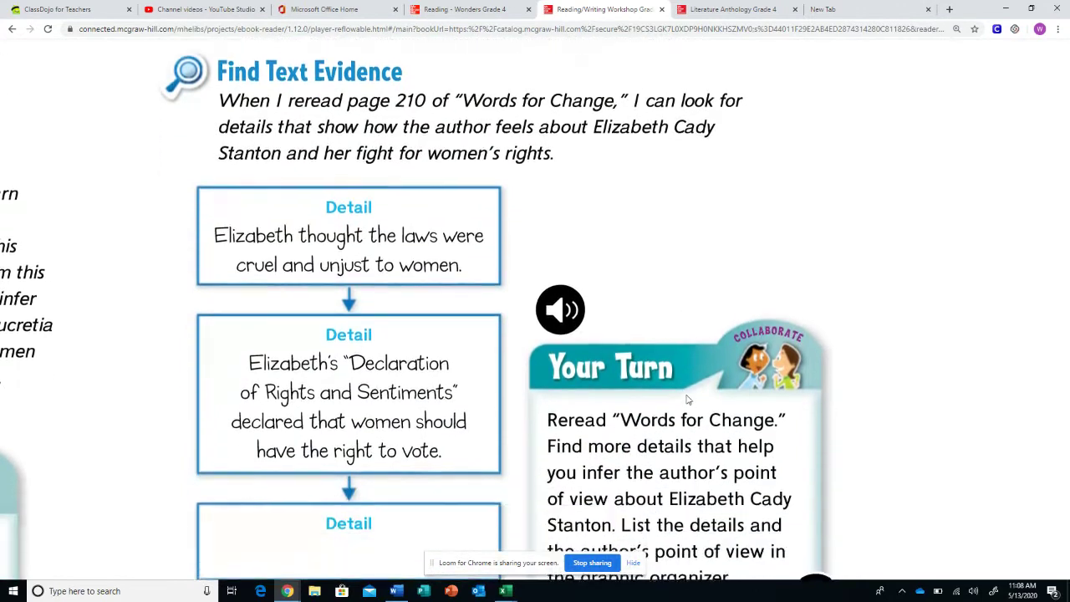
{"action": "scroll", "coordinate": [687, 400], "scroll_direction": "down", "scroll_amount": 1}
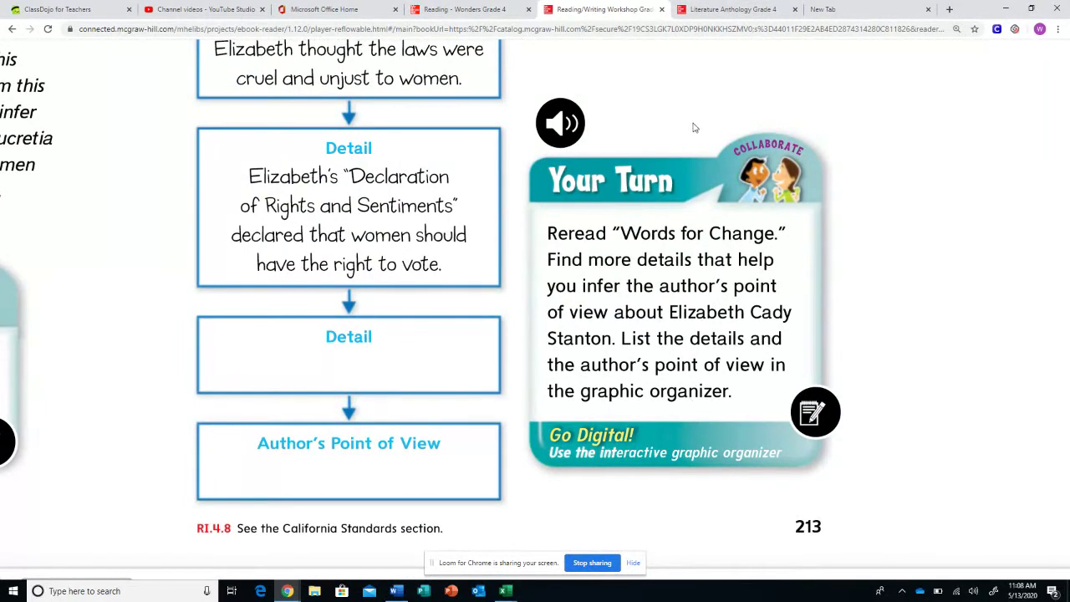
Return to the Wonders lesson page and open the Your Turn Practice Book Unit 3 Week 4 resource
{"action": "left_click", "coordinate": [467, 10]}
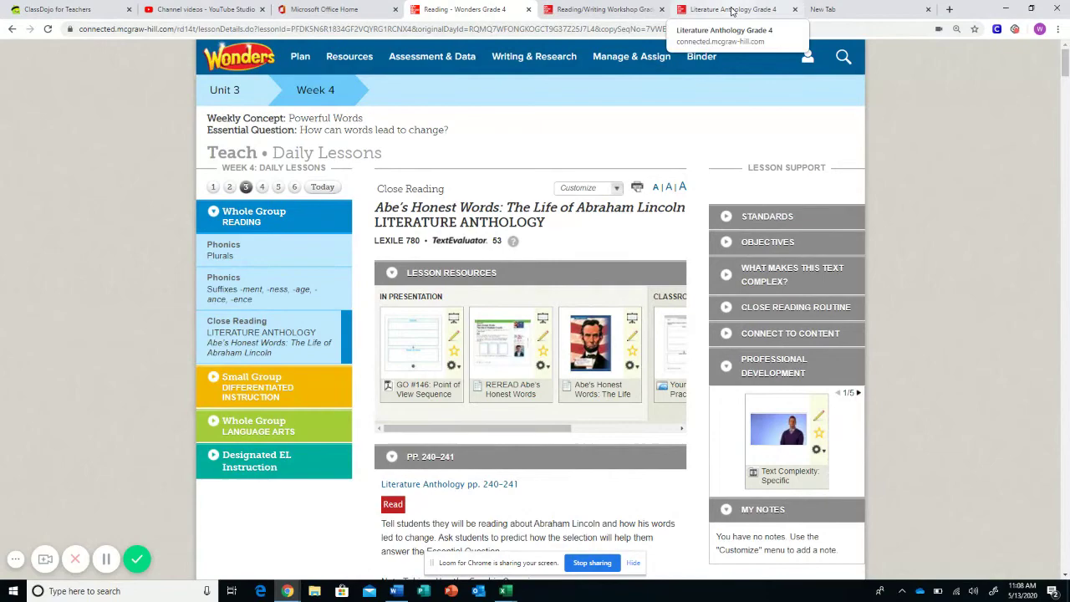
{"action": "left_click", "coordinate": [727, 9]}
{"action": "left_click", "coordinate": [606, 9]}
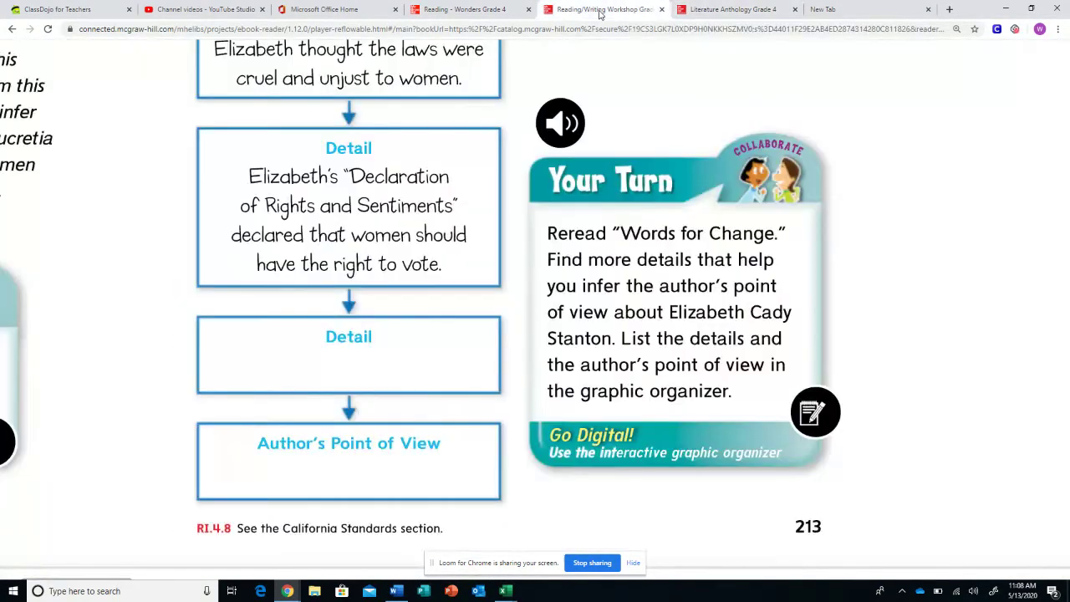
{"action": "left_click", "coordinate": [459, 10]}
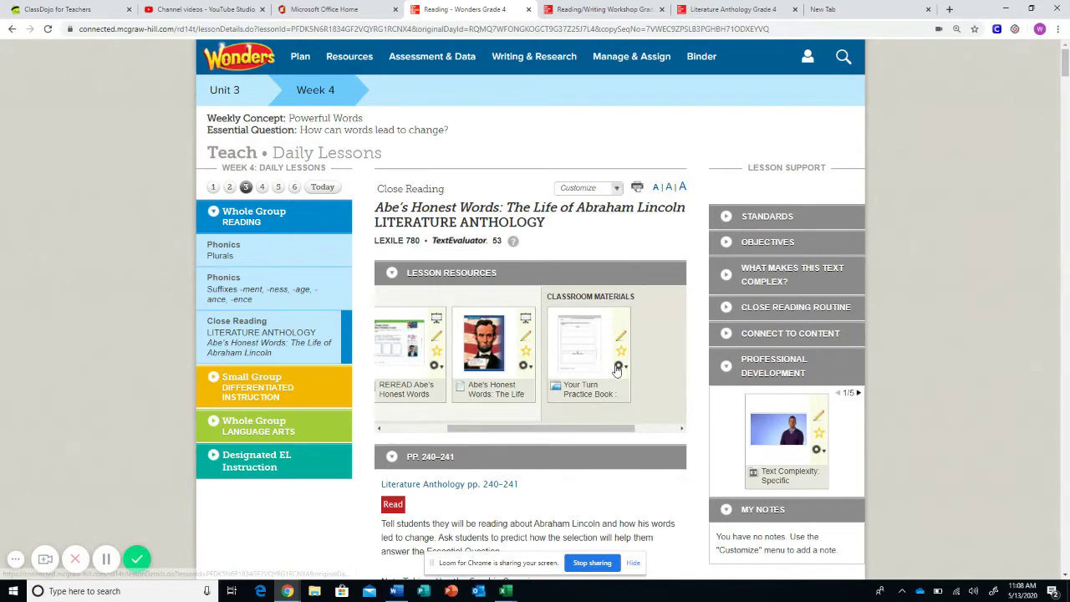
{"action": "left_click", "coordinate": [617, 368]}
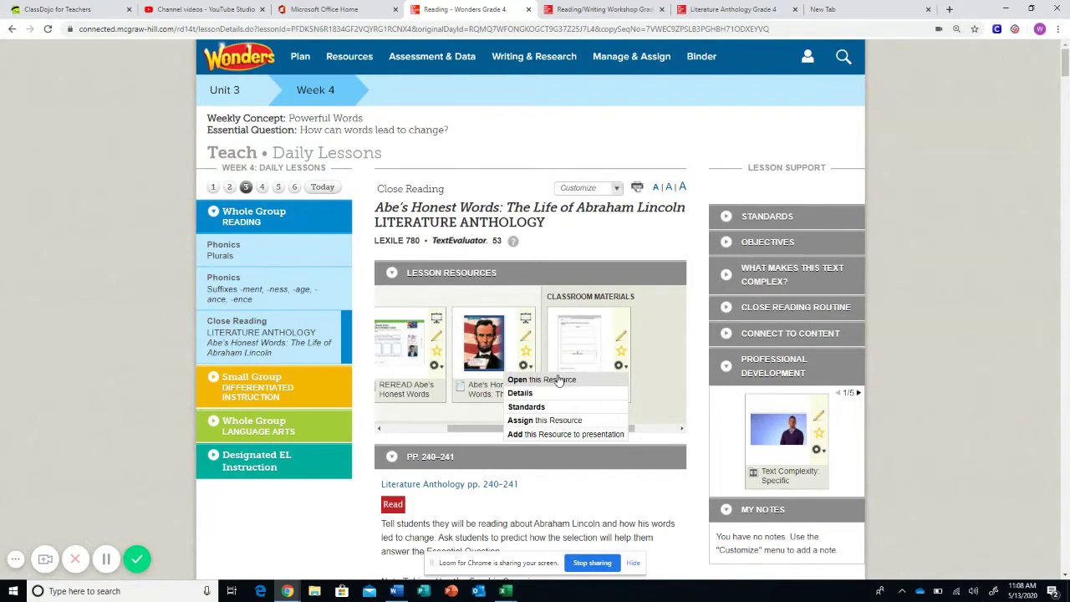
{"action": "left_click", "coordinate": [559, 381]}
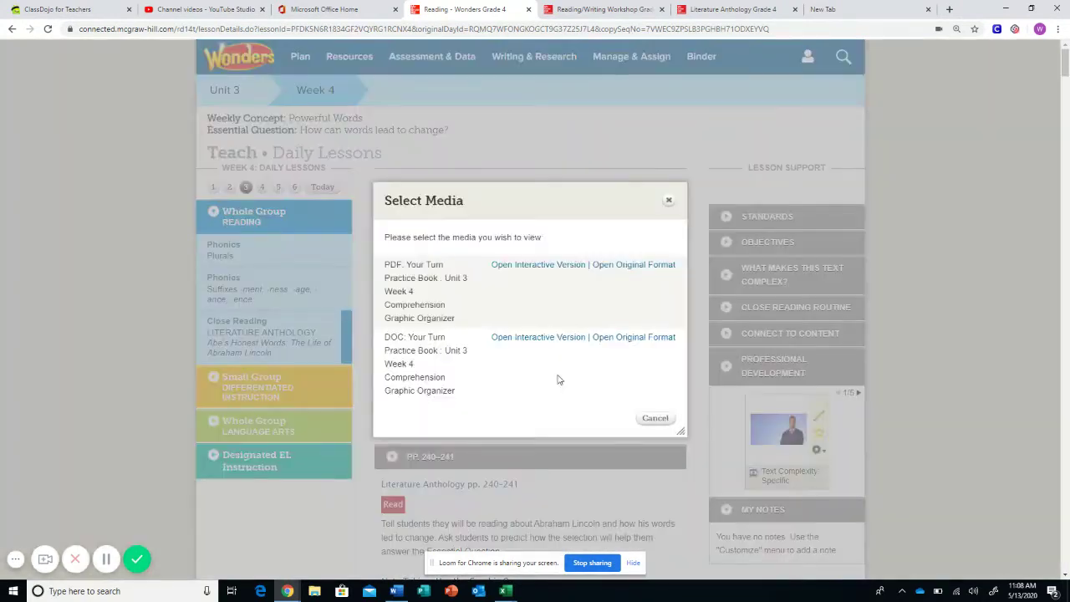
Open the PDF organizer as an interactive worksheet, maximize the player, and pick the Type tool
{"action": "left_click", "coordinate": [546, 264]}
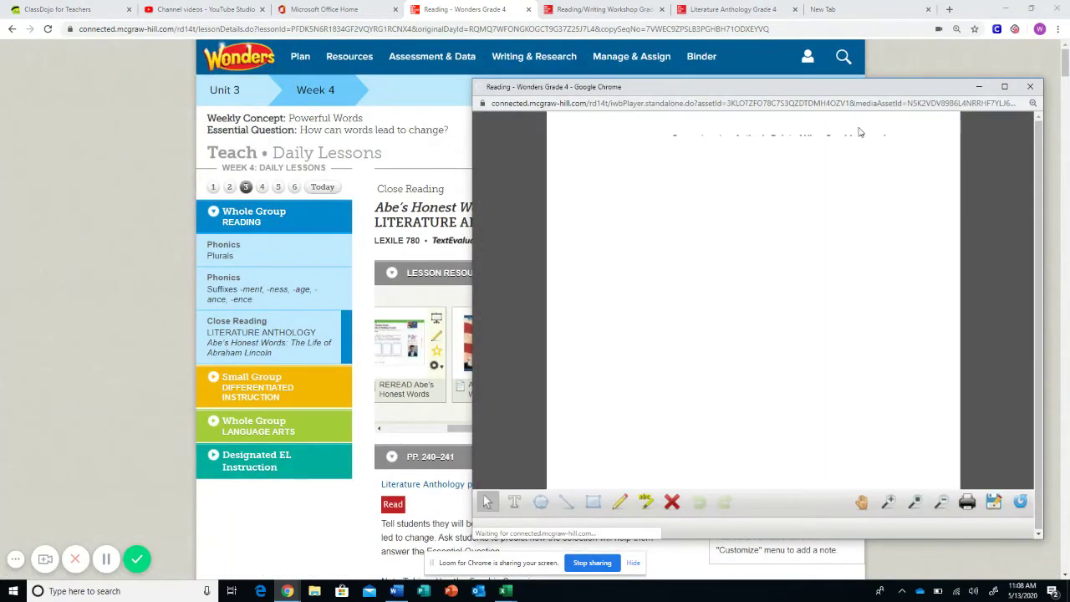
{"action": "left_click", "coordinate": [1004, 86]}
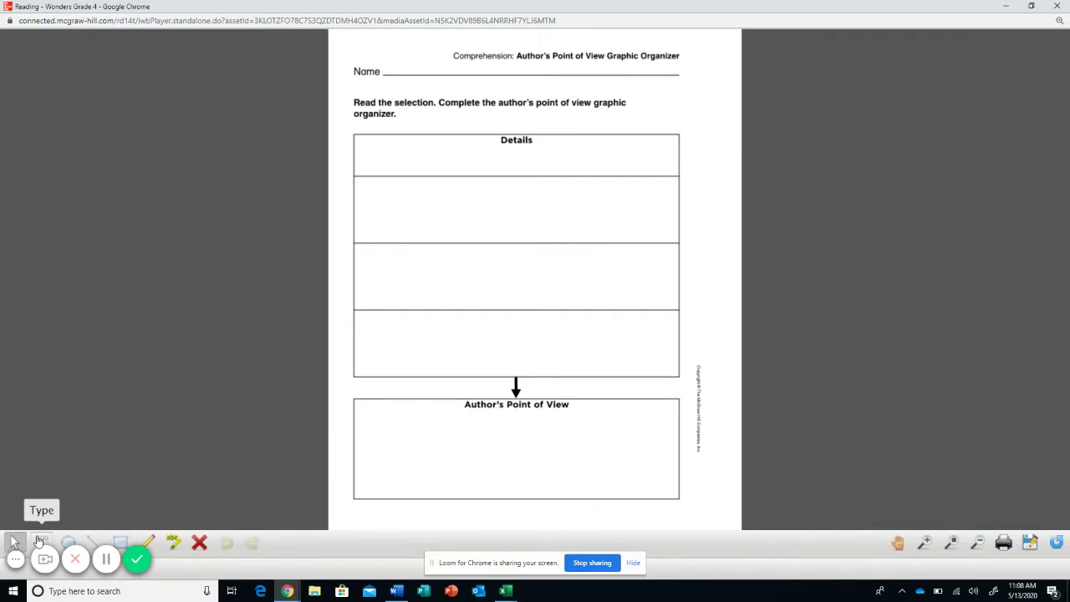
{"action": "left_click", "coordinate": [40, 542]}
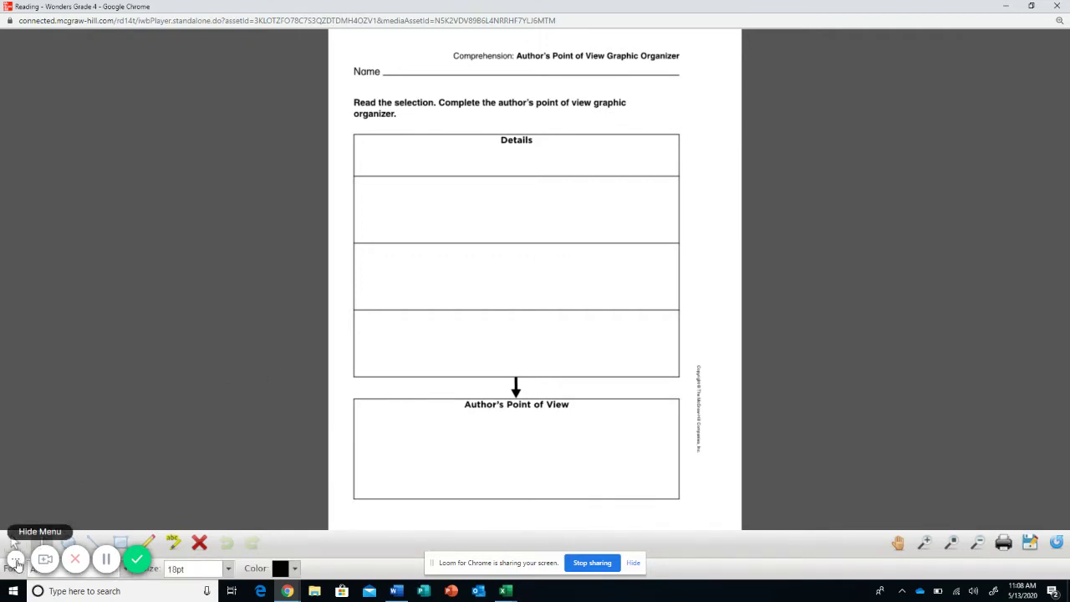
{"action": "left_click", "coordinate": [17, 560]}
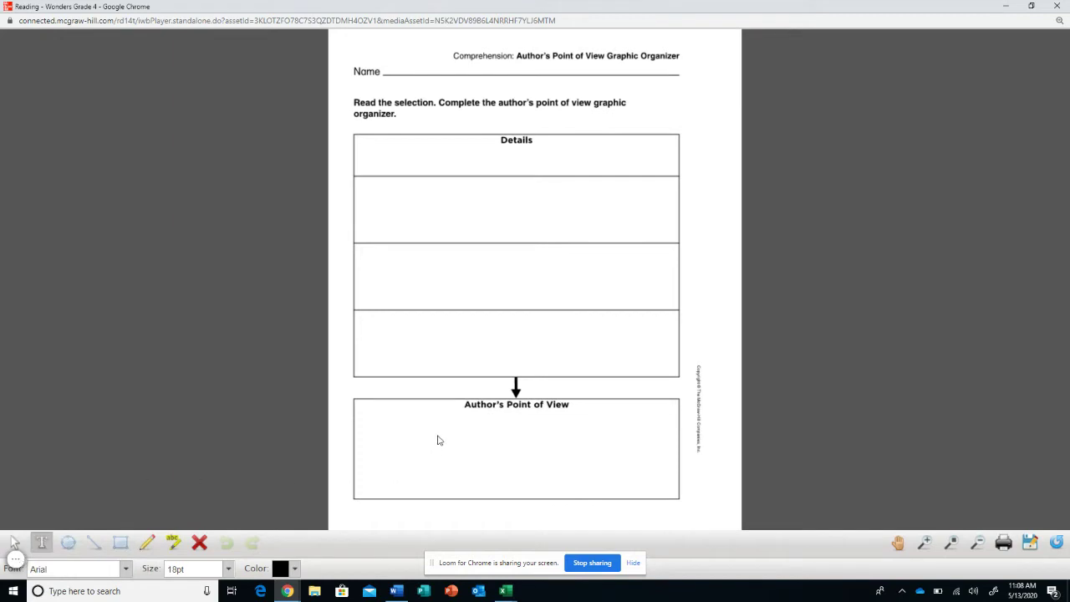
Enter 'Abraham Lincoln felt that slavery was wrong and should be stopped.' in the Author's Point of View box
{"action": "scroll", "coordinate": [437, 441], "scroll_direction": "up", "scroll_amount": 3}
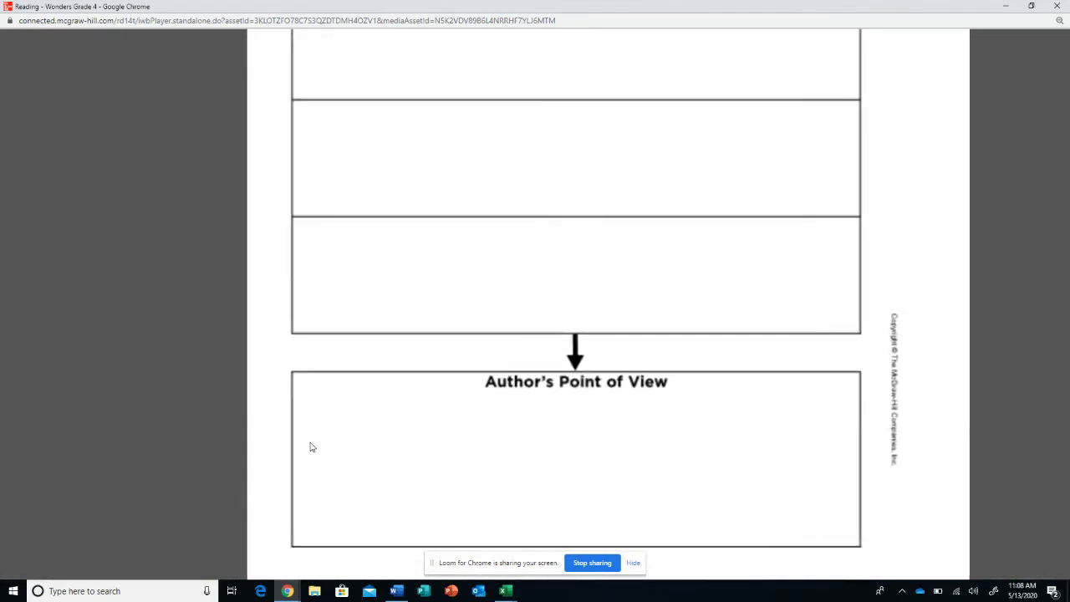
{"action": "left_click", "coordinate": [312, 421]}
{"action": "type", "text": "Abraham Lincoln felt "}
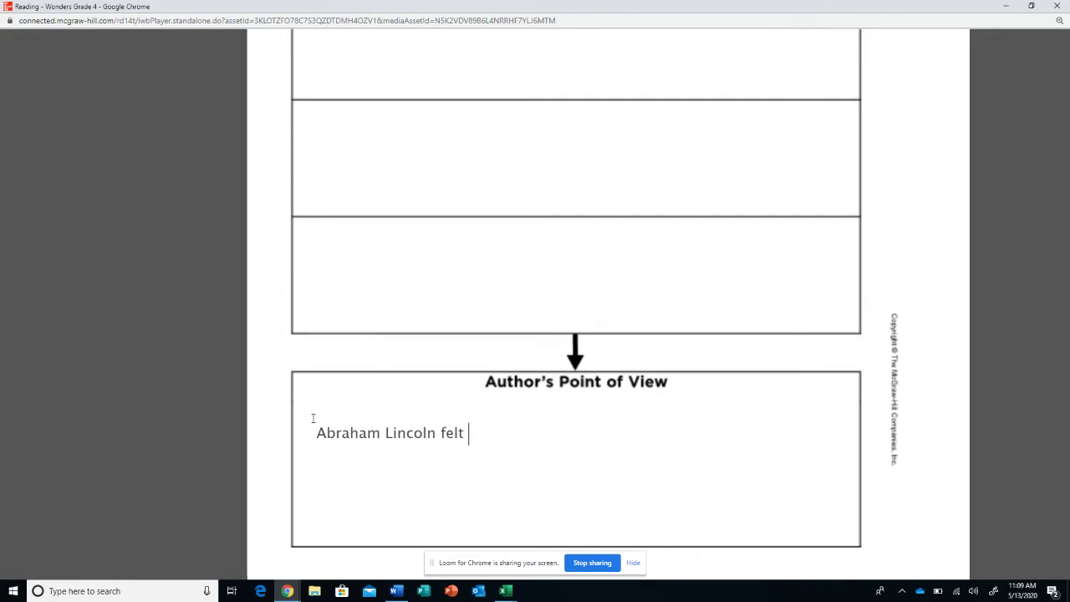
{"action": "type", "text": "that slavry"}
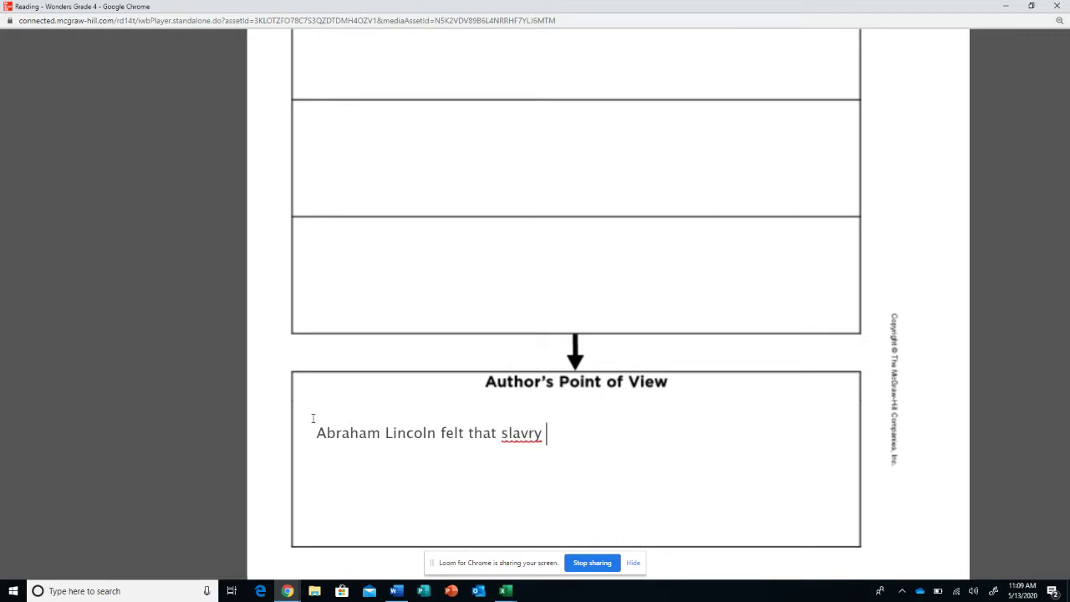
{"action": "key", "text": "BackSpace"}
{"action": "key", "text": "BackSpace"}
{"action": "key", "text": "BackSpace"}
{"action": "type", "text": "ery was w"}
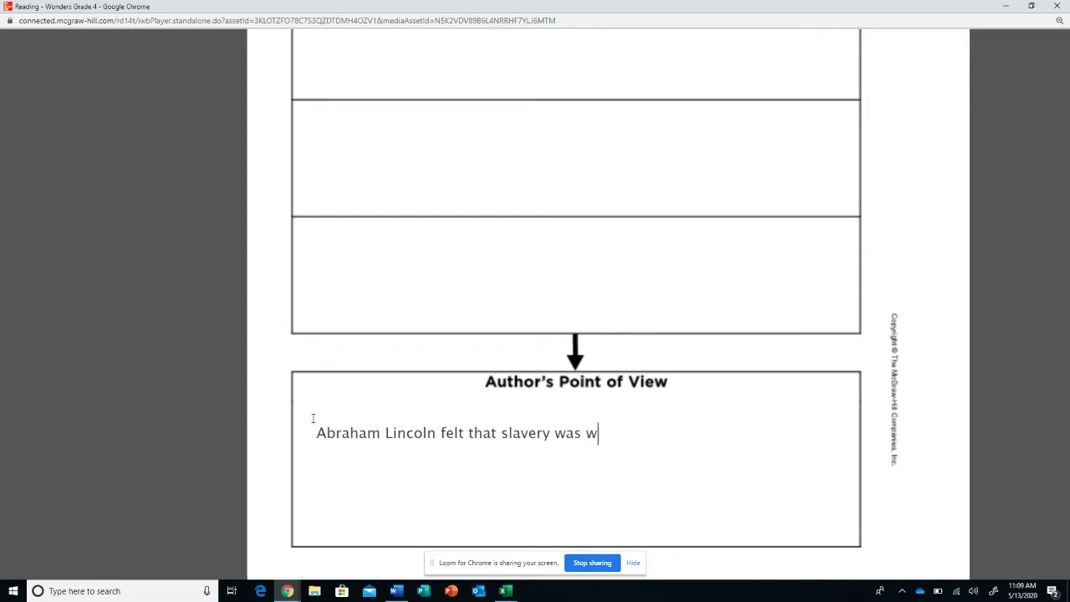
{"action": "type", "text": "rong and should "}
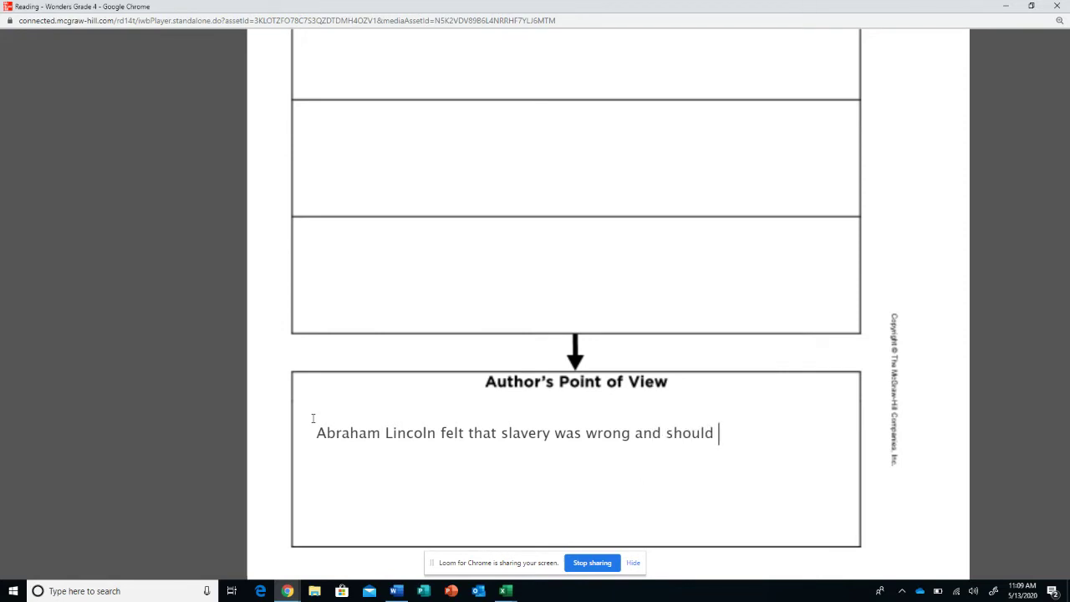
{"action": "type", "text": "be stopped."}
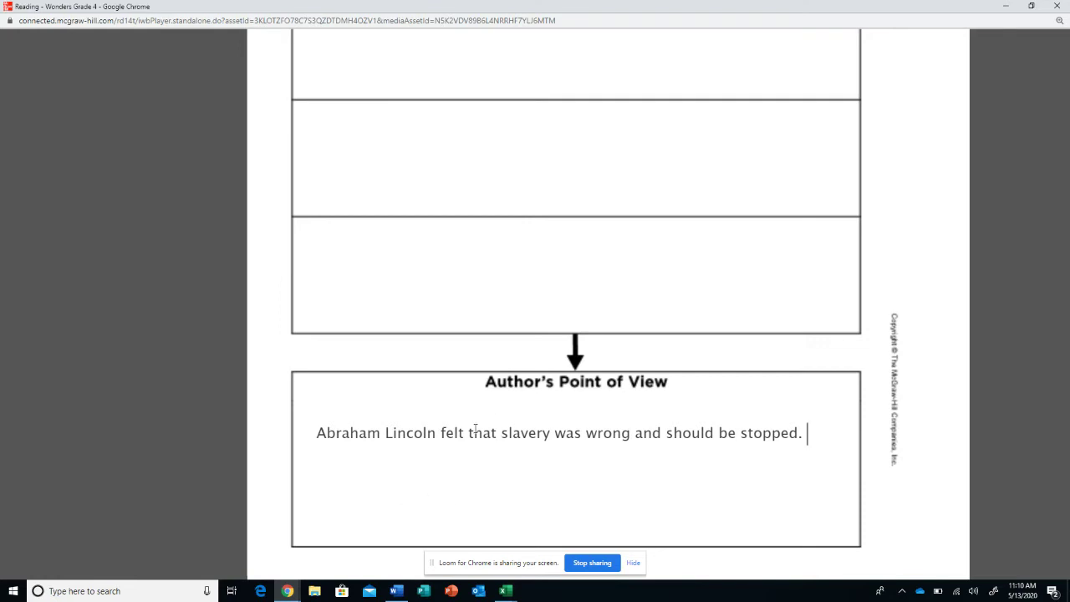
{"action": "scroll", "coordinate": [544, 431], "scroll_direction": "up", "scroll_amount": 1}
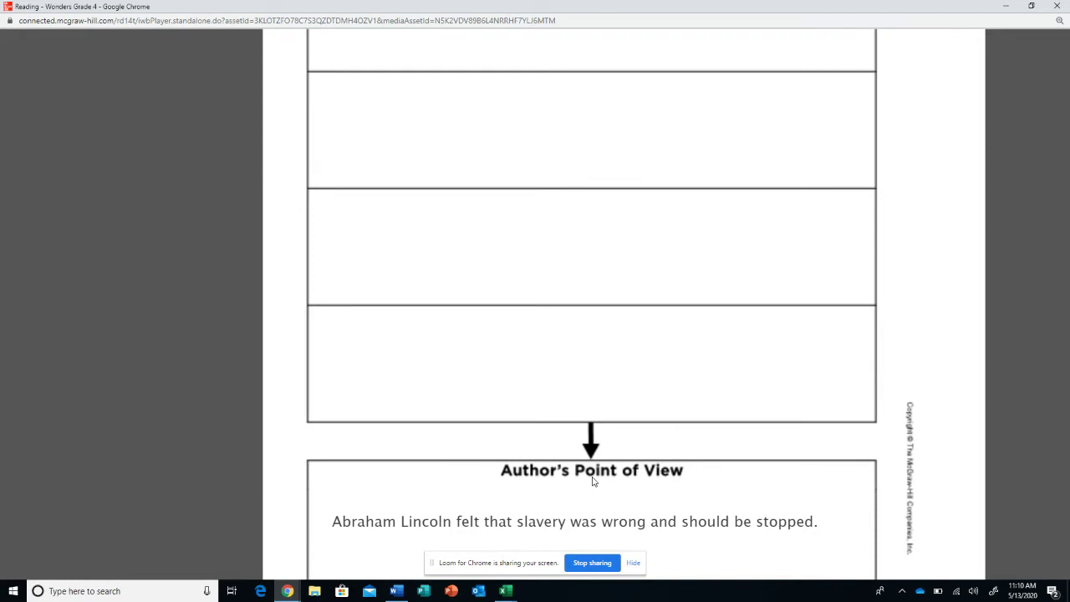
Type 'Beginning:' in the first Details row, then place the cursor in the next empty row
{"action": "scroll", "coordinate": [593, 480], "scroll_direction": "up", "scroll_amount": 1}
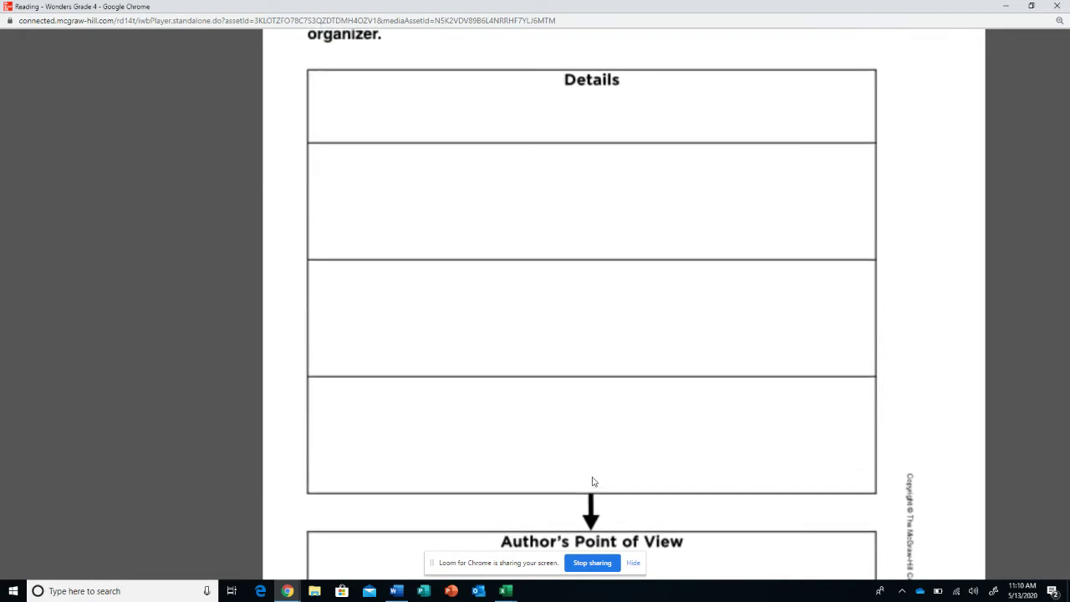
{"action": "left_click", "coordinate": [369, 190]}
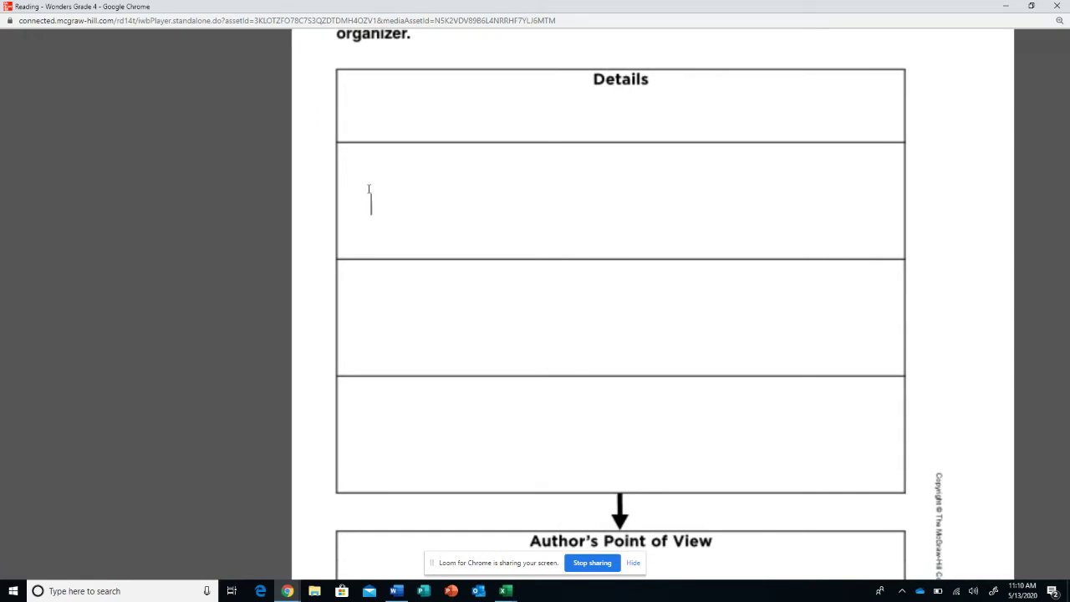
{"action": "left_click", "coordinate": [370, 182]}
{"action": "type", "text": "Beginning:"}
{"action": "left_click", "coordinate": [375, 325]}
{"action": "left_click", "coordinate": [376, 300]}
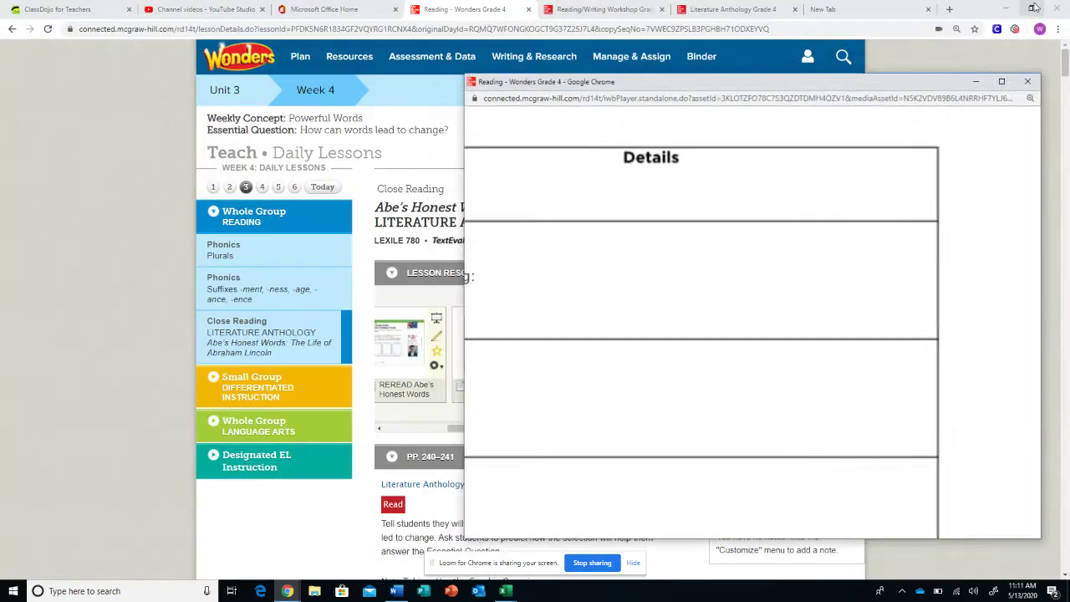
Restore the organizer window and switch to the Literature Anthology Grade 4 ebook
{"action": "left_click", "coordinate": [1034, 5]}
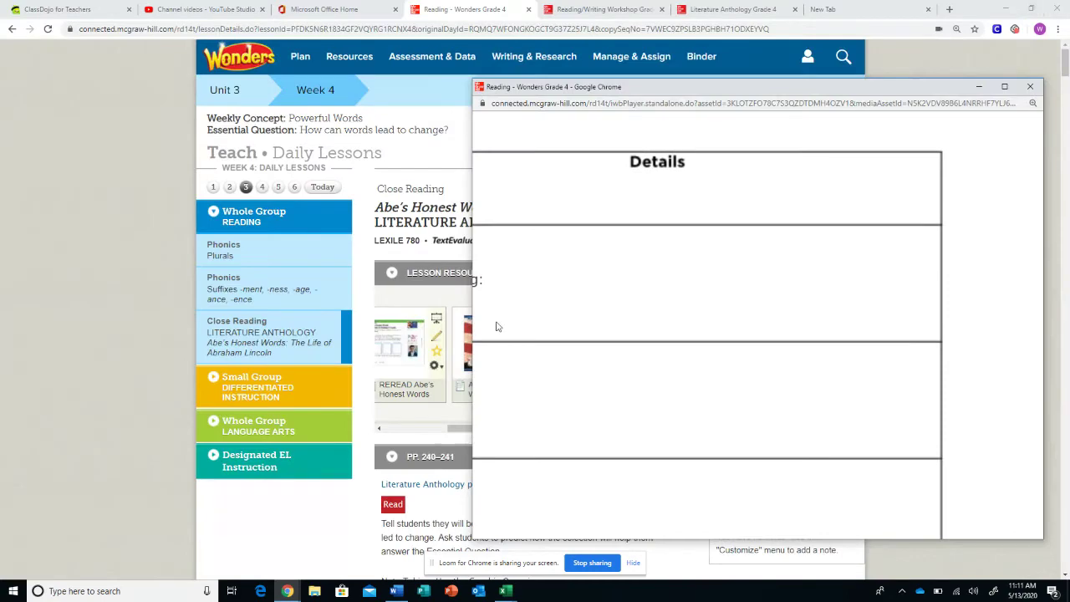
{"action": "left_click", "coordinate": [577, 12]}
{"action": "left_click", "coordinate": [577, 13]}
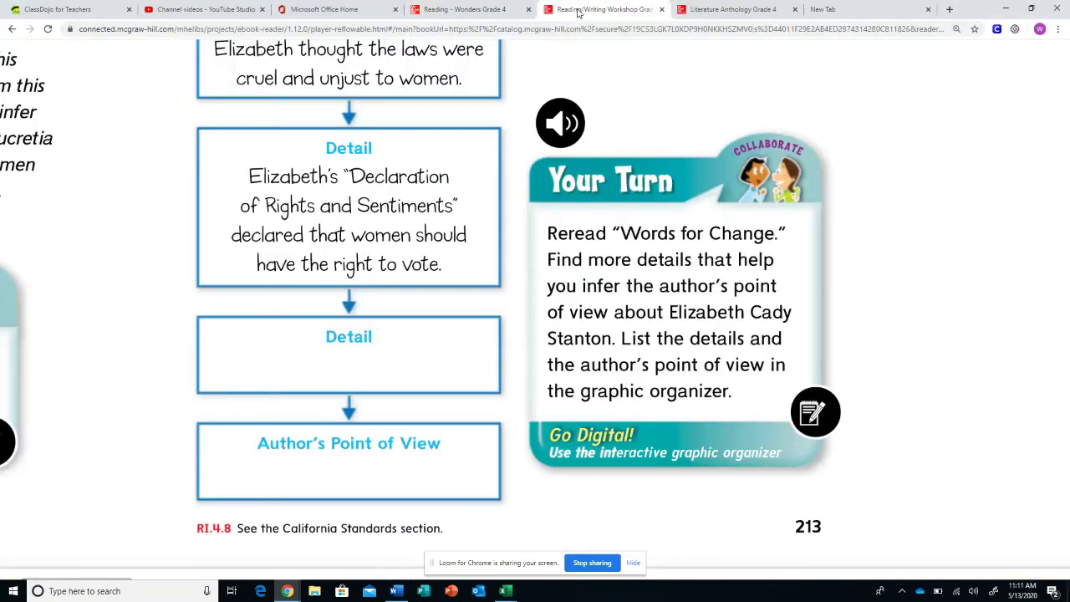
{"action": "left_click", "coordinate": [727, 9]}
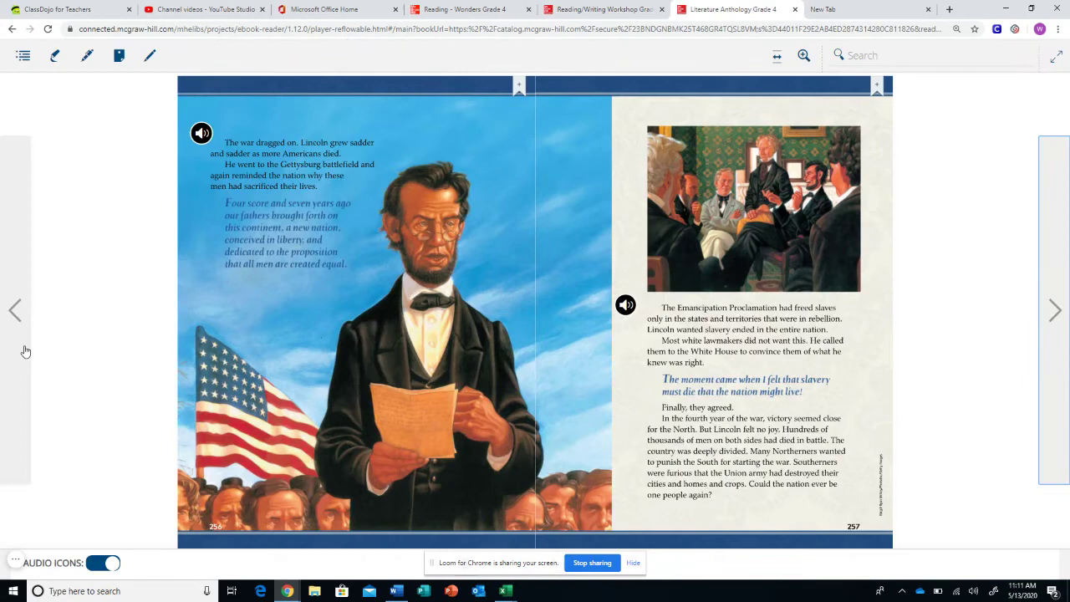
Page back through the Lincoln story to pages 244–245 and zoom in
{"action": "left_click", "coordinate": [16, 310]}
{"action": "left_click", "coordinate": [16, 310]}
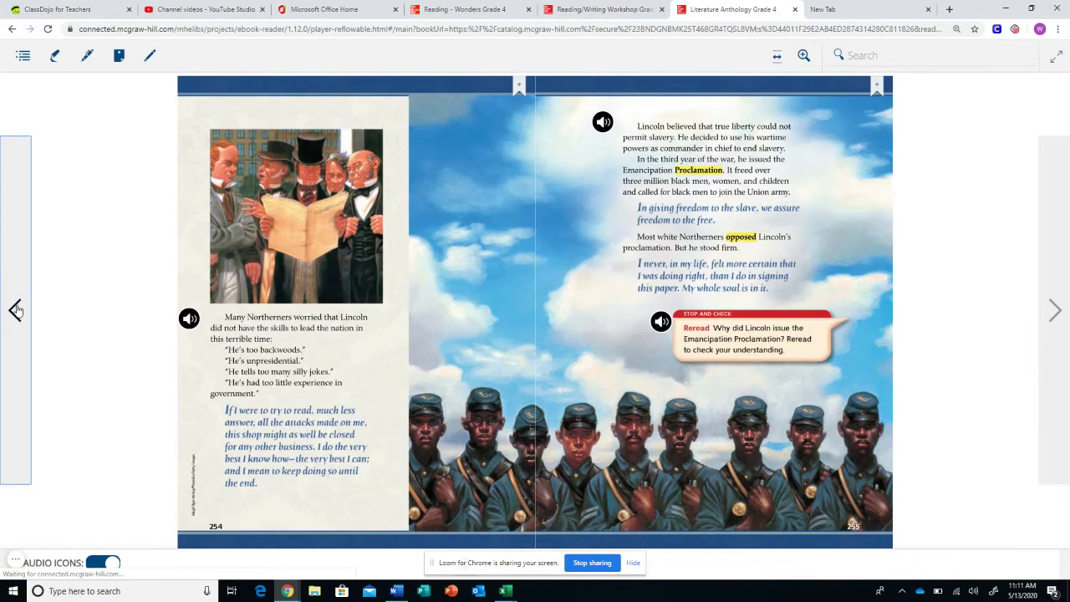
{"action": "left_click", "coordinate": [16, 310]}
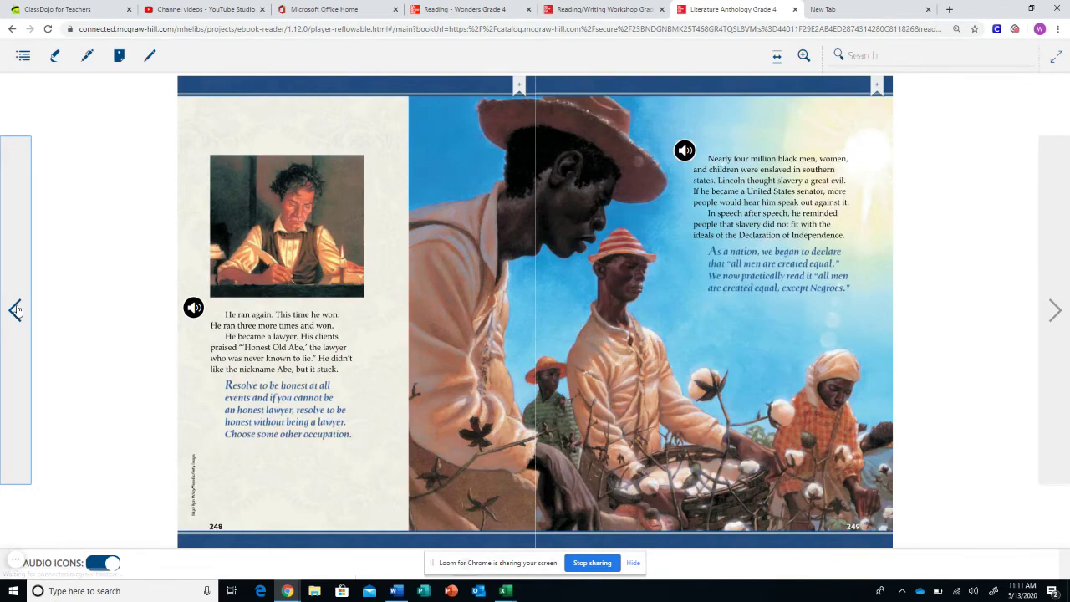
{"action": "left_click", "coordinate": [16, 311]}
{"action": "left_click", "coordinate": [16, 310]}
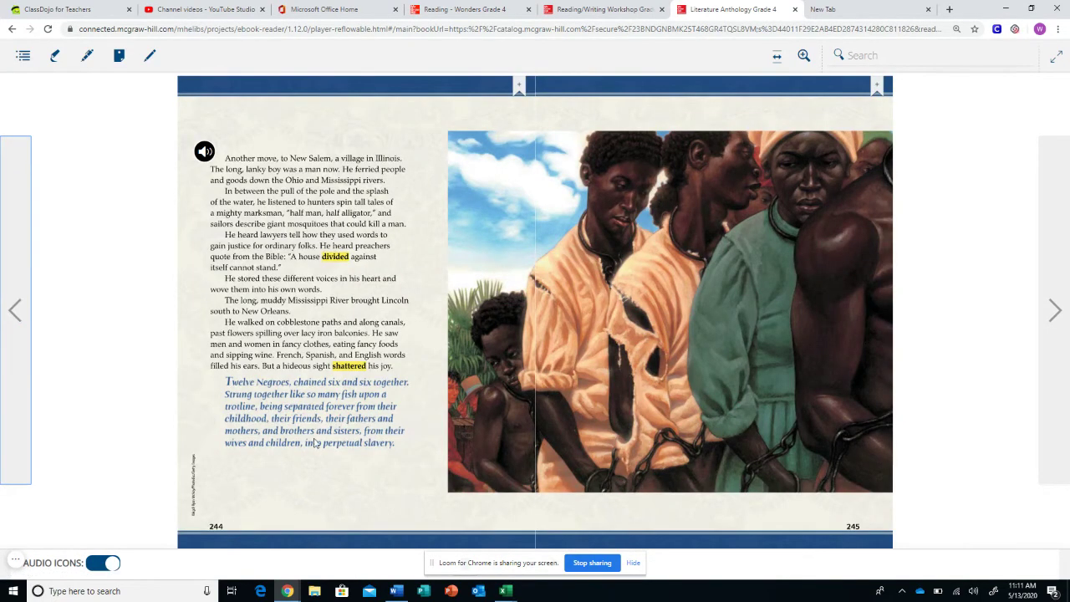
{"action": "scroll", "coordinate": [317, 413], "scroll_direction": "up", "scroll_amount": 3}
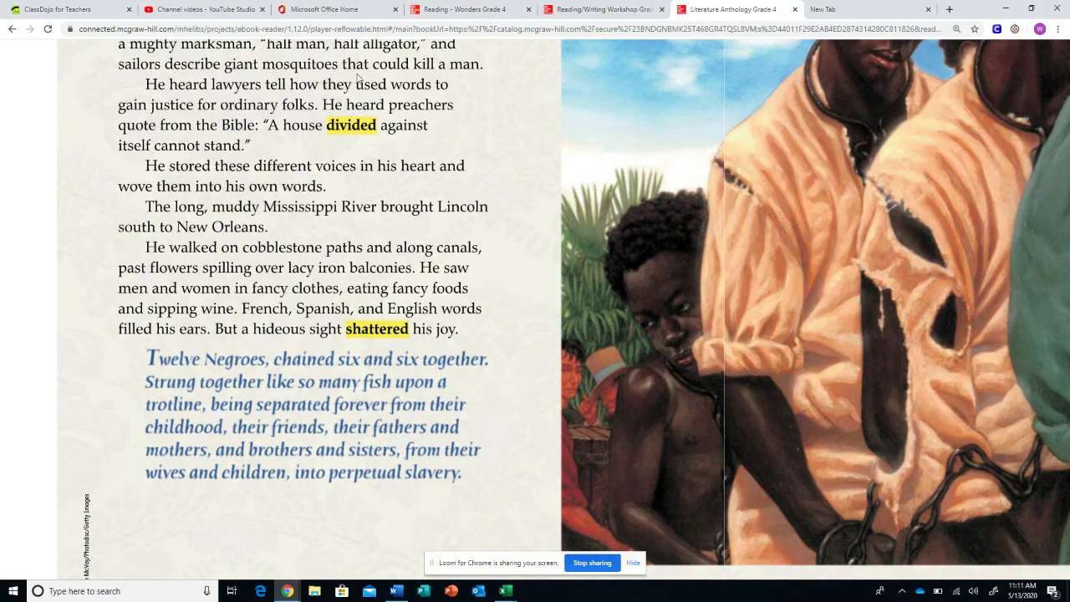
{"action": "scroll", "coordinate": [361, 80], "scroll_direction": "up", "scroll_amount": 1}
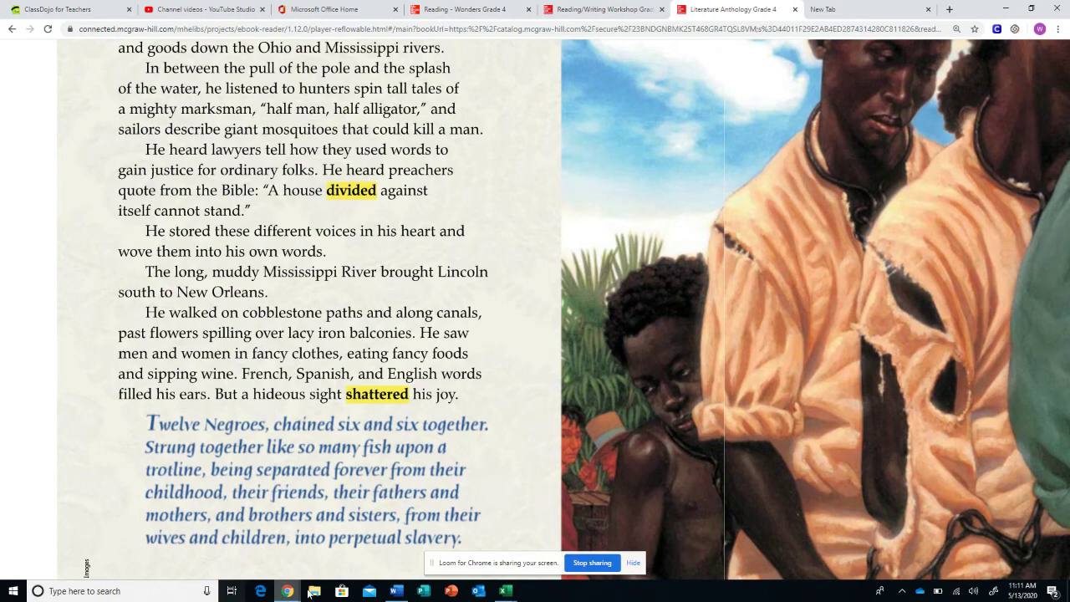
Bring the organizer back full-screen and label the lower Details rows 'Middle:' and 'End:'
{"action": "mouse_move", "coordinate": [287, 589]}
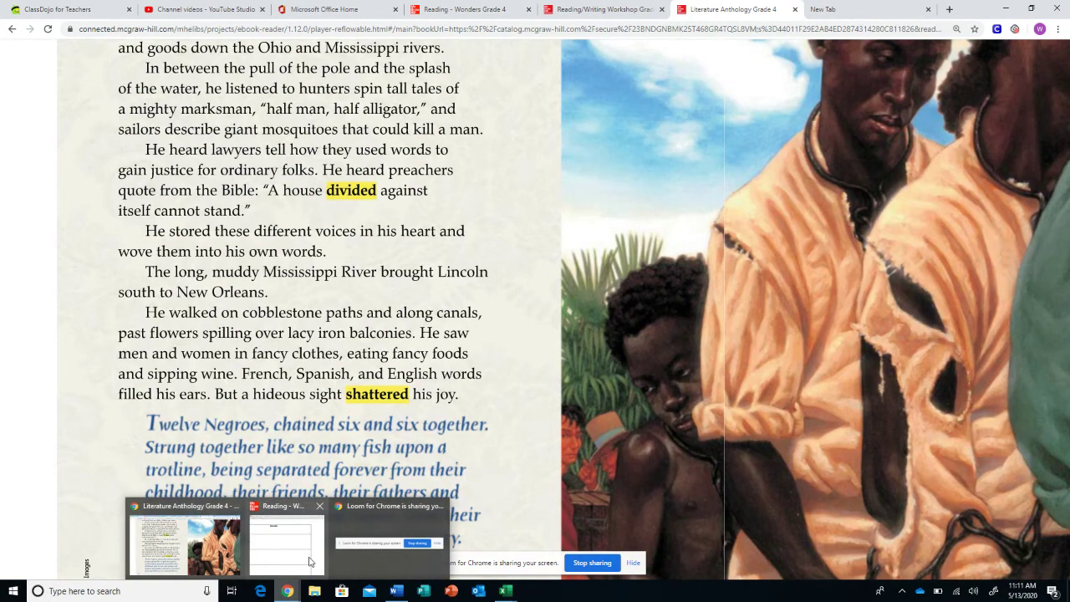
{"action": "left_click", "coordinate": [306, 572]}
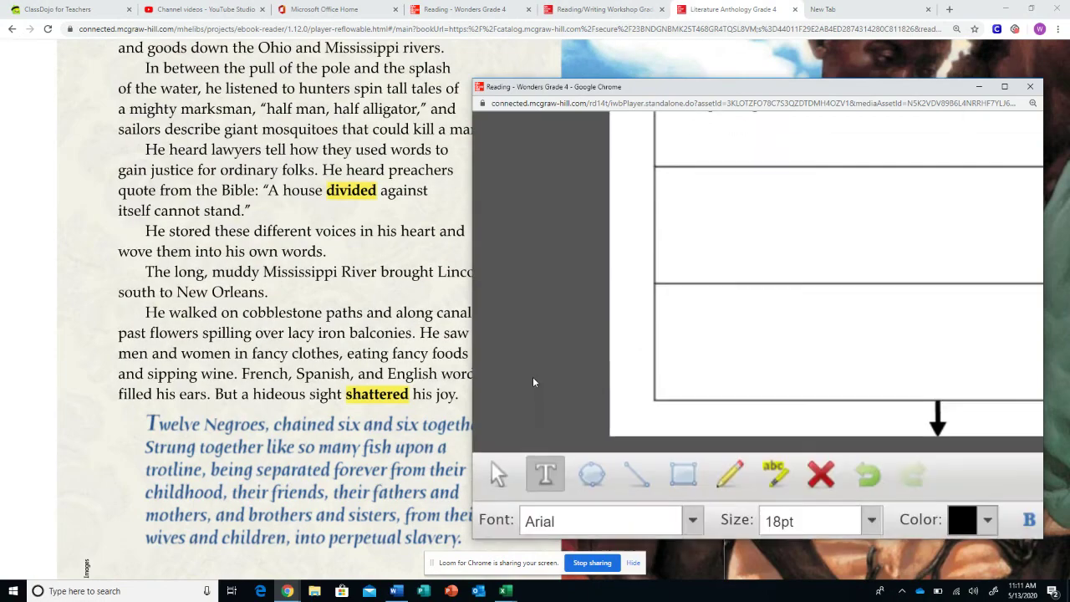
{"action": "left_click", "coordinate": [1005, 87]}
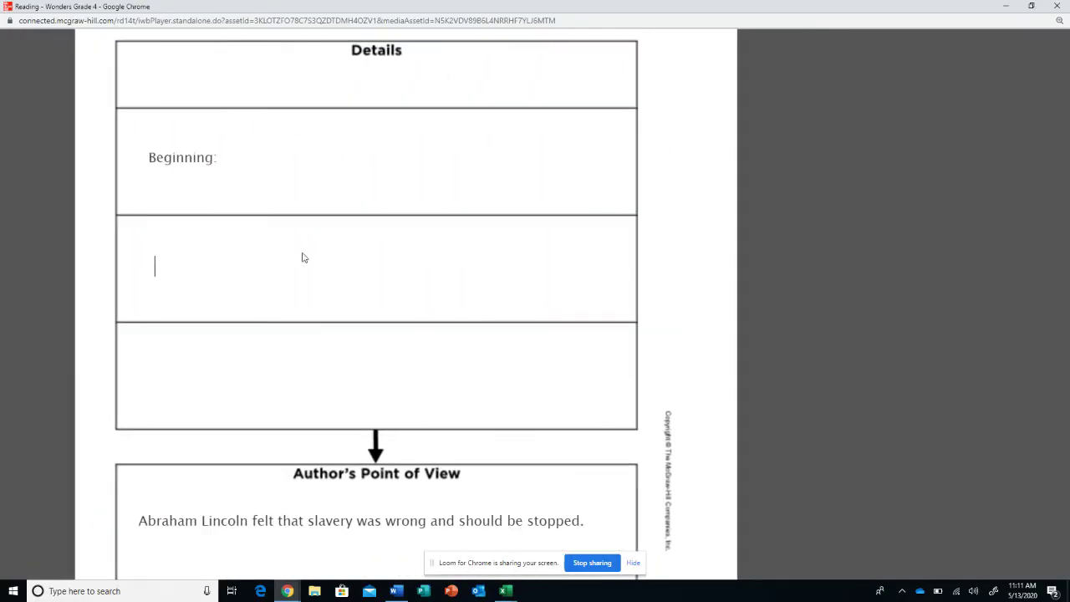
{"action": "type", "text": "Middle:"}
{"action": "left_click", "coordinate": [155, 373]}
{"action": "type", "text": "End:"}
Fit the worksheet page in view, save it to the binder, and close the player window
{"action": "key", "text": "Escape"}
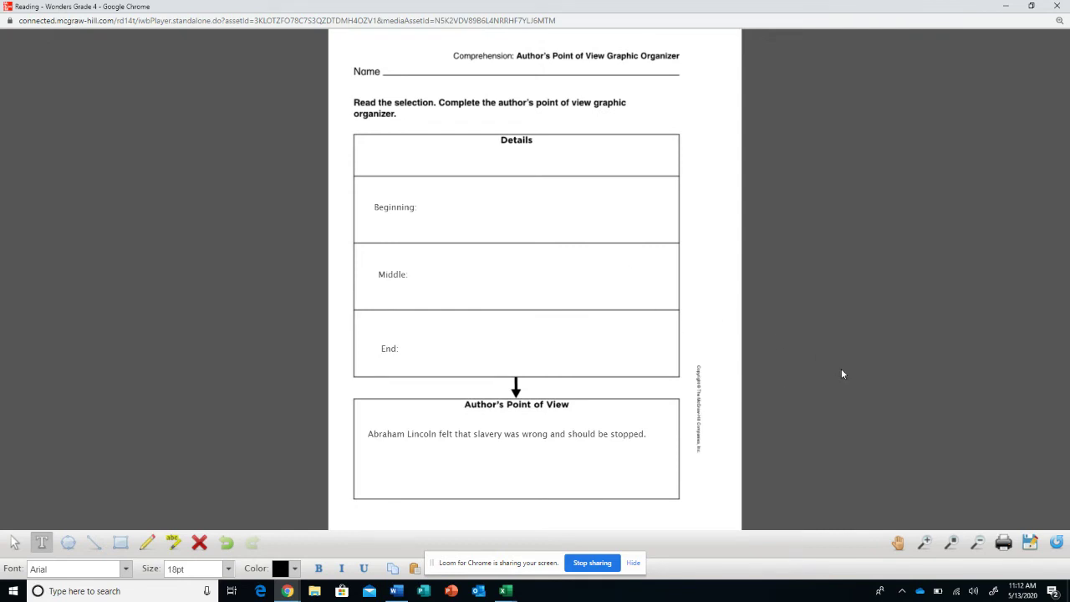
{"action": "left_click", "coordinate": [1029, 542]}
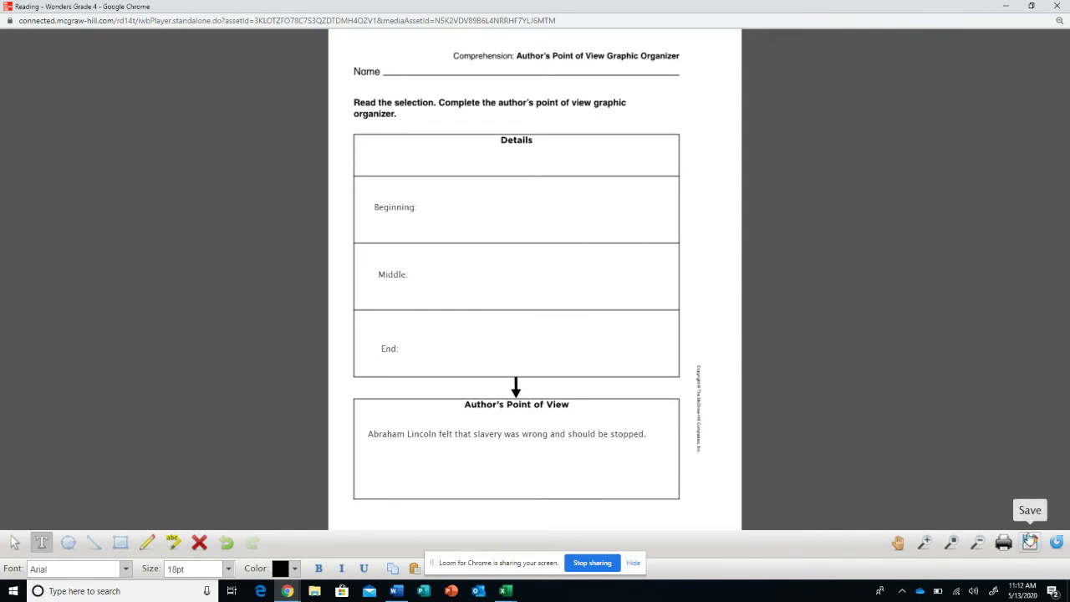
{"action": "left_click", "coordinate": [1028, 541]}
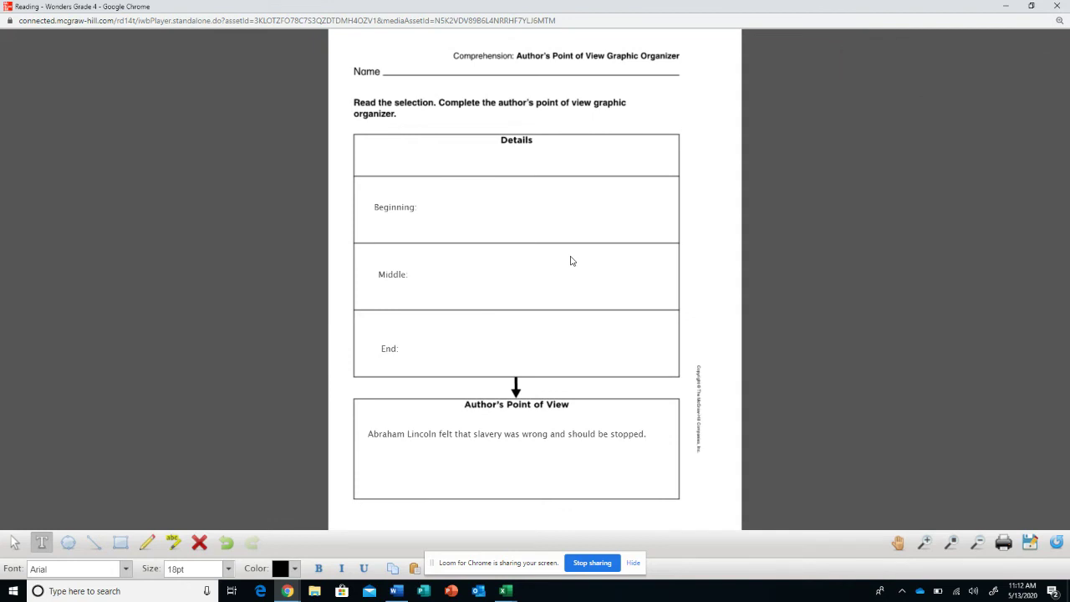
{"action": "left_click", "coordinate": [1062, 8]}
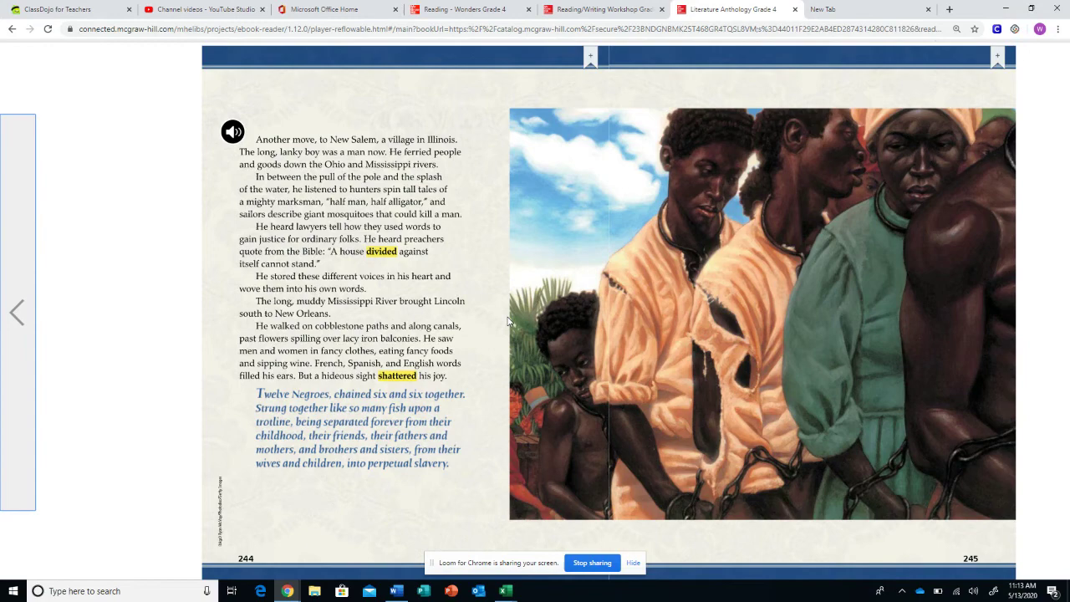
Close the Literature Anthology Grade 4 tab, confirming Leave in the 'Leave site?' dialog
{"action": "scroll", "coordinate": [647, 332], "scroll_direction": "right", "scroll_amount": 2}
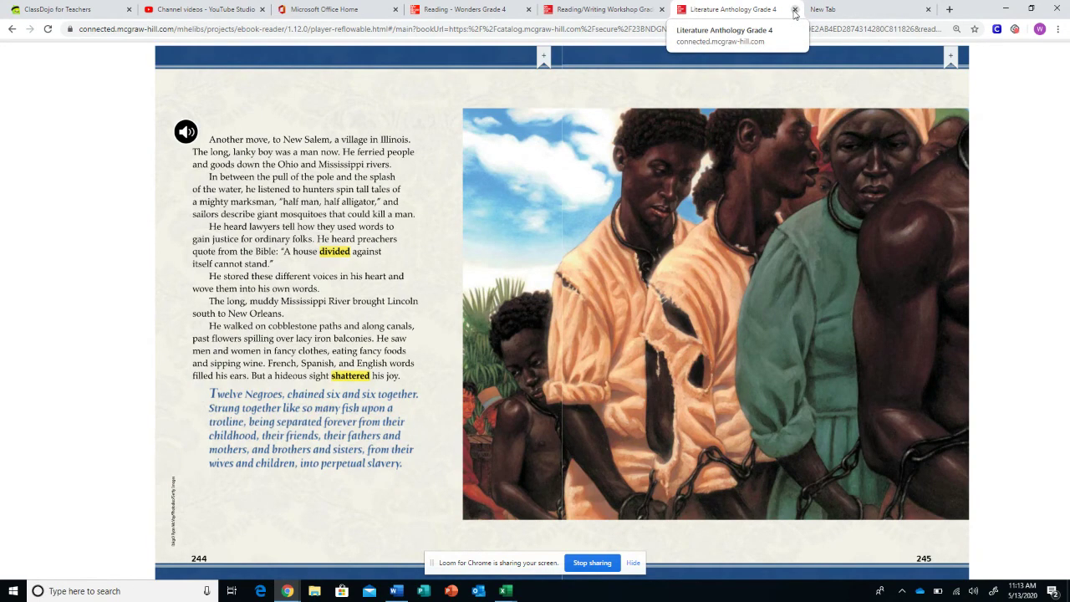
{"action": "left_click", "coordinate": [795, 12]}
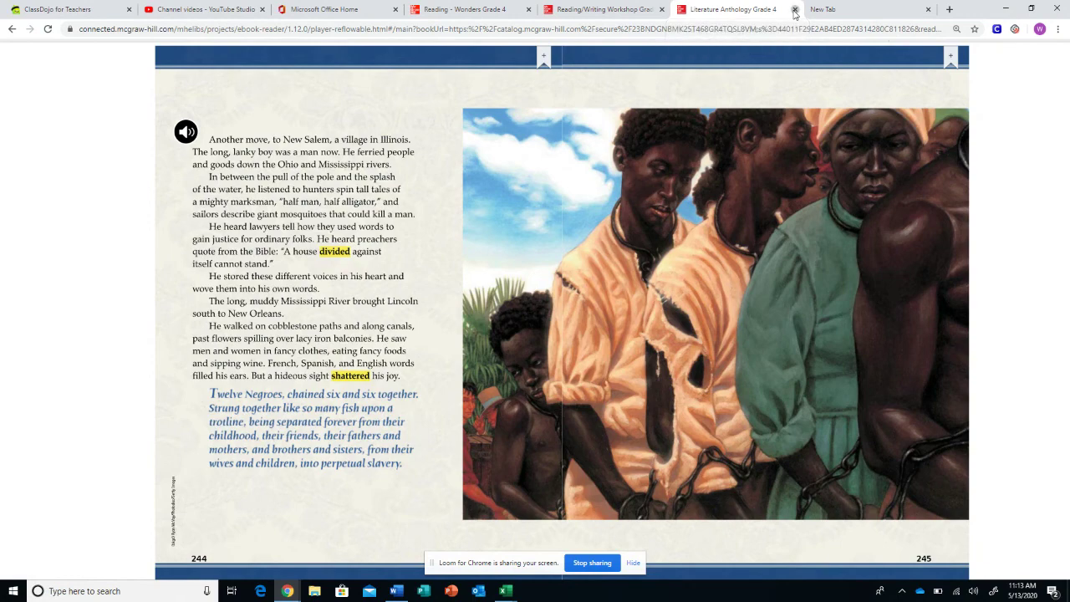
{"action": "left_click", "coordinate": [589, 93]}
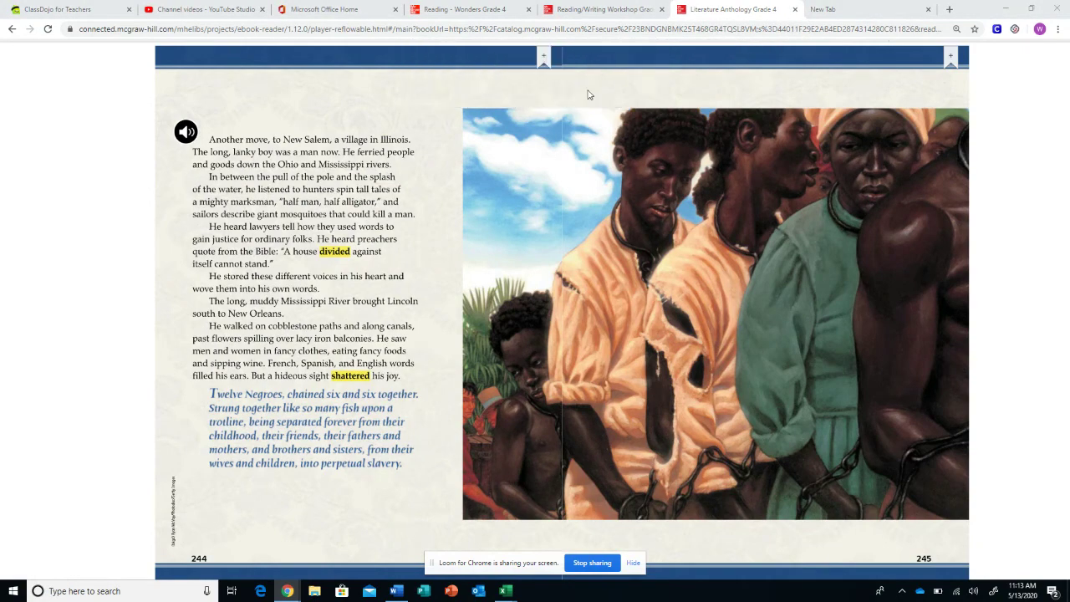
Show Reading/Writing Workshop pages 212–213, with the Reread strategy beside Author's Point of View
{"action": "left_click", "coordinate": [600, 10]}
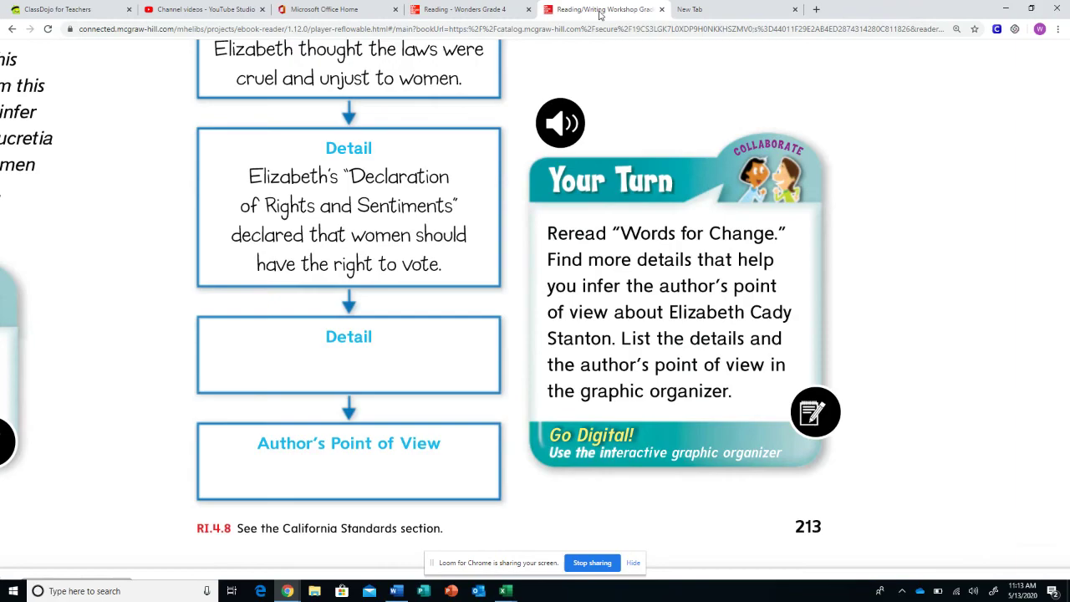
{"action": "scroll", "coordinate": [552, 249], "scroll_direction": "up", "scroll_amount": 5}
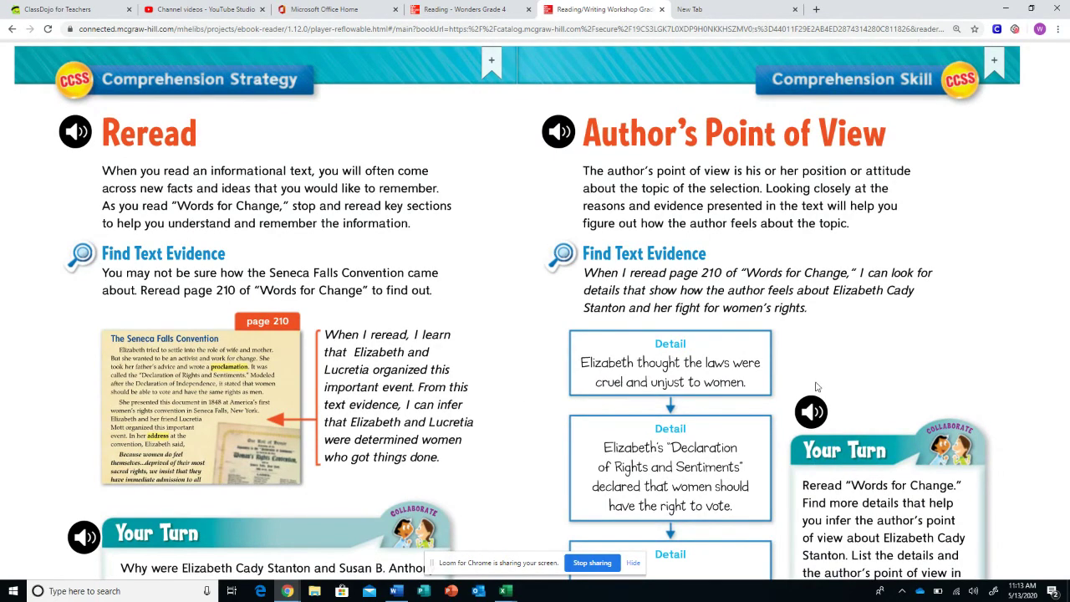
{"action": "scroll", "coordinate": [818, 388], "scroll_direction": "down", "scroll_amount": 2}
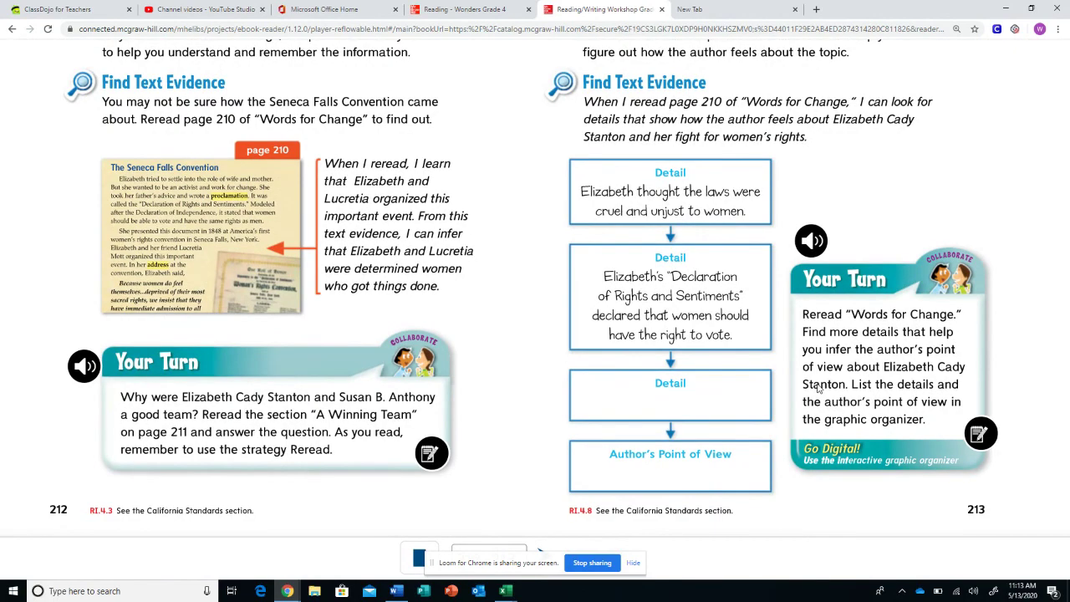
{"action": "scroll", "coordinate": [818, 388], "scroll_direction": "up", "scroll_amount": 2}
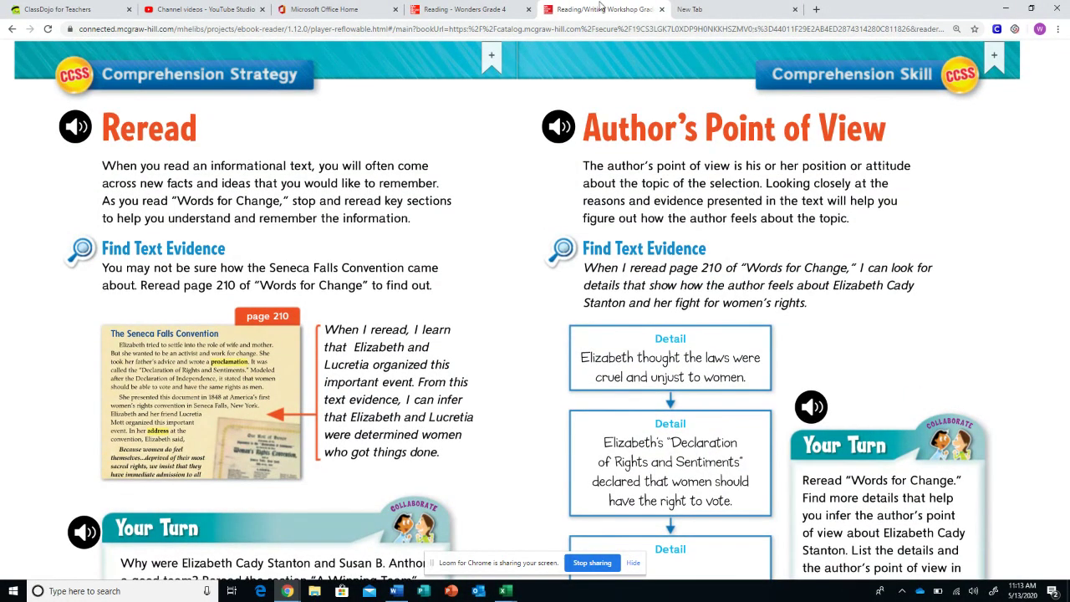
{"action": "left_click", "coordinate": [465, 17]}
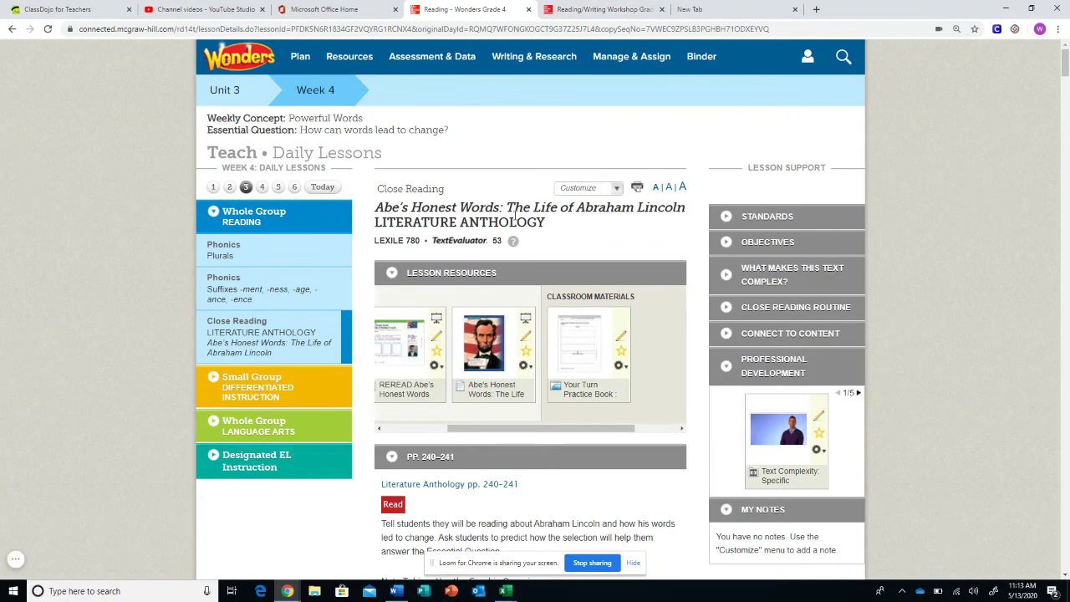
{"action": "left_click", "coordinate": [619, 9]}
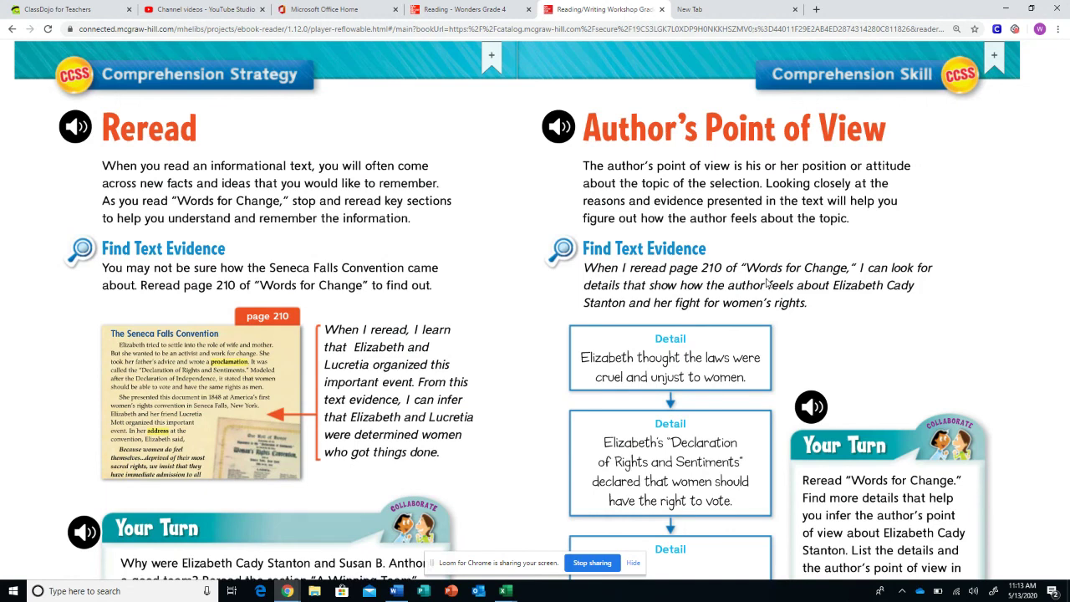